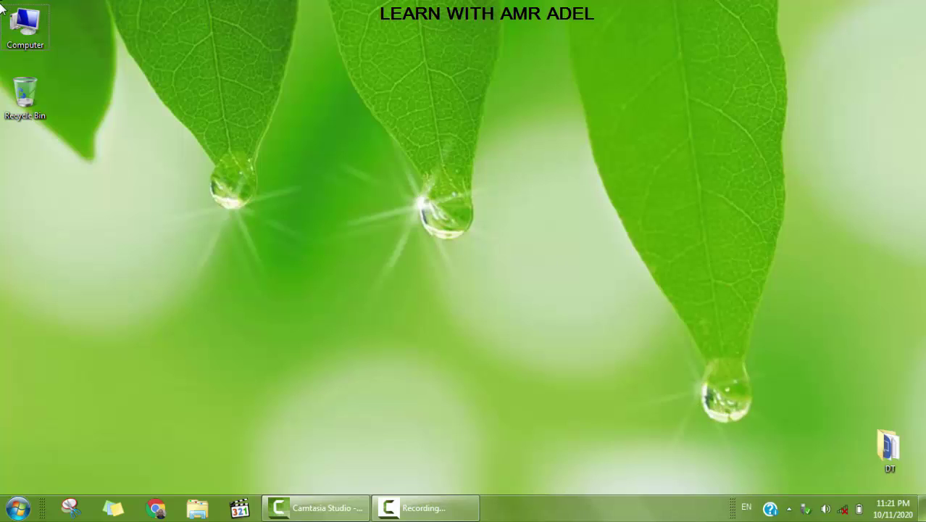
- View the computer's drives, then open Disk Management in Computer Management
double_click(26, 28)
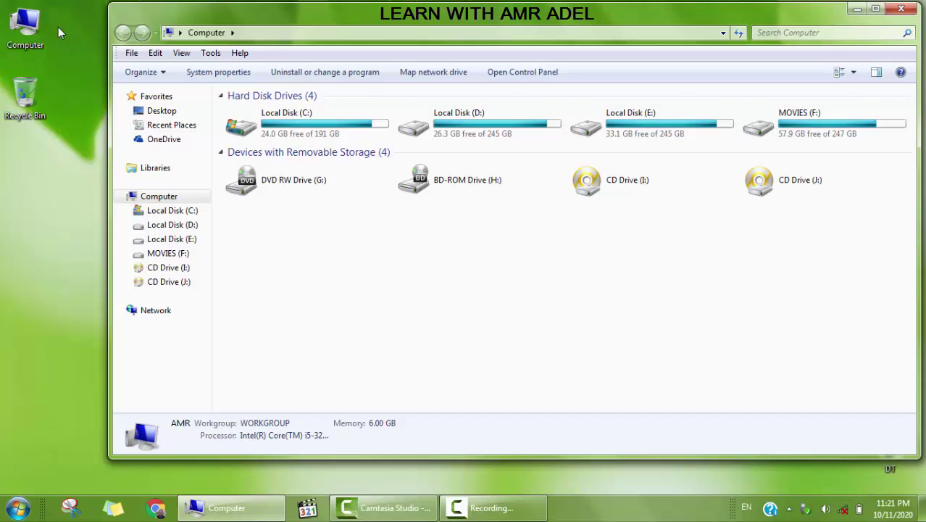
right_click(28, 29)
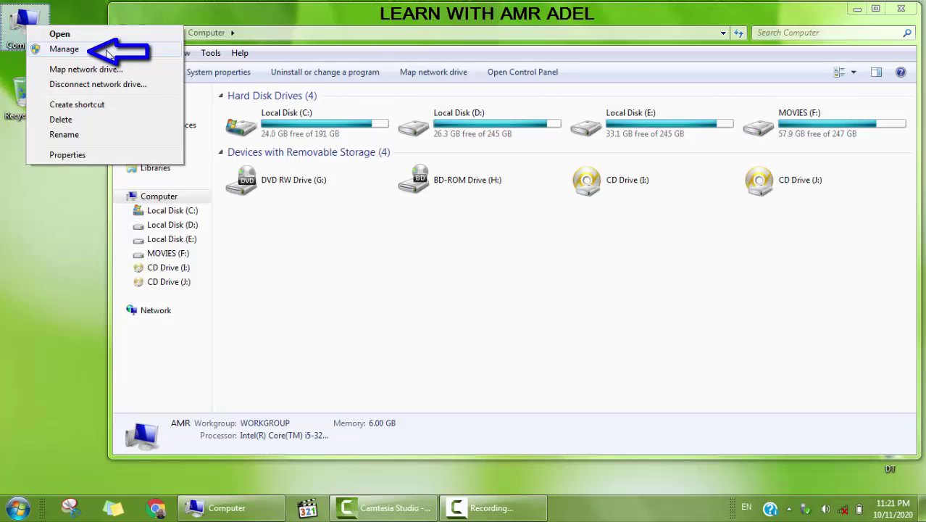
left_click(63, 49)
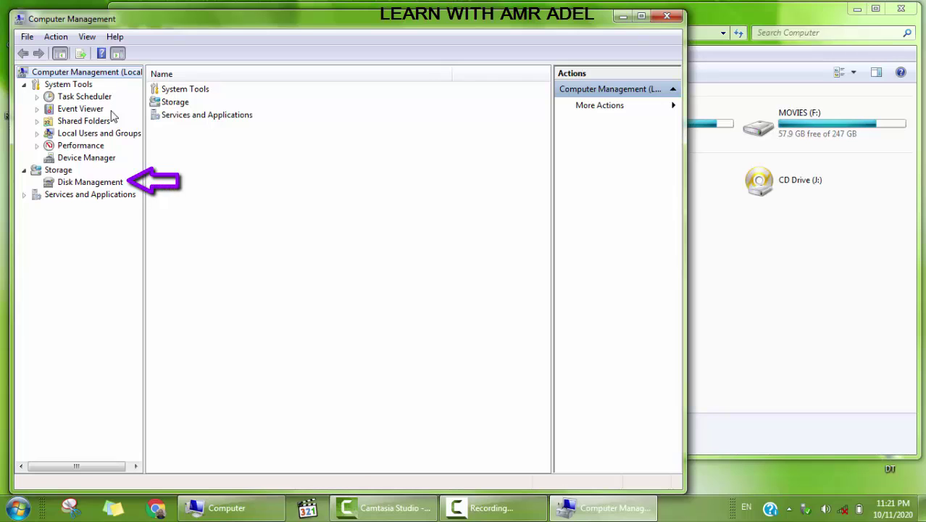
left_click(114, 185)
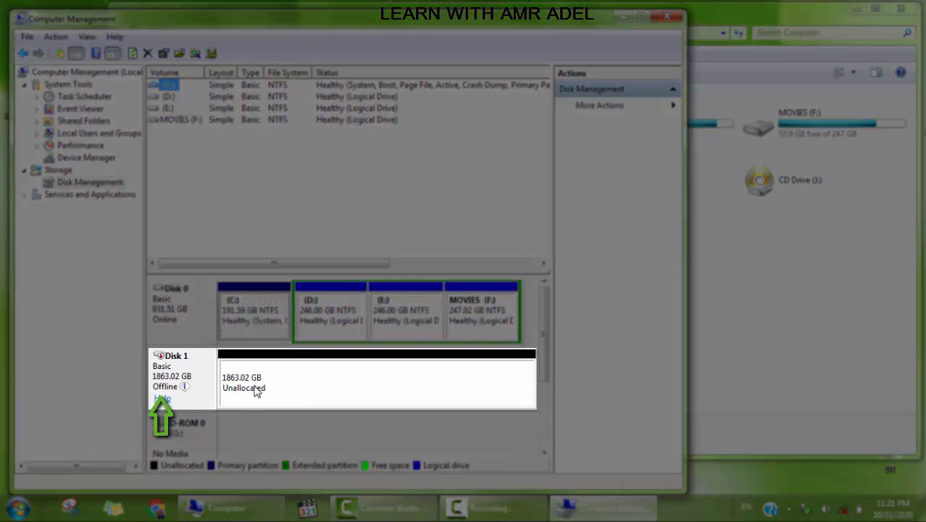
- Bring the offline Disk 1 online
mouse_move(166, 387)
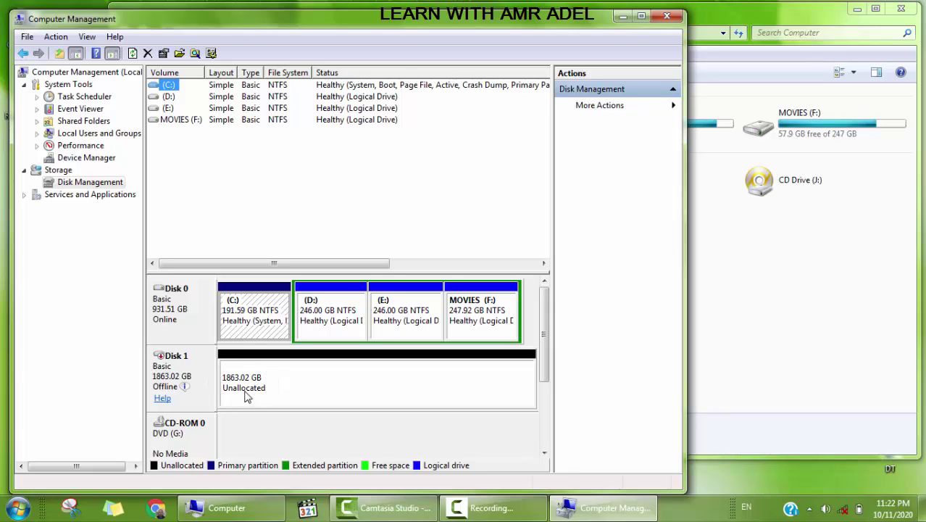
right_click(173, 373)
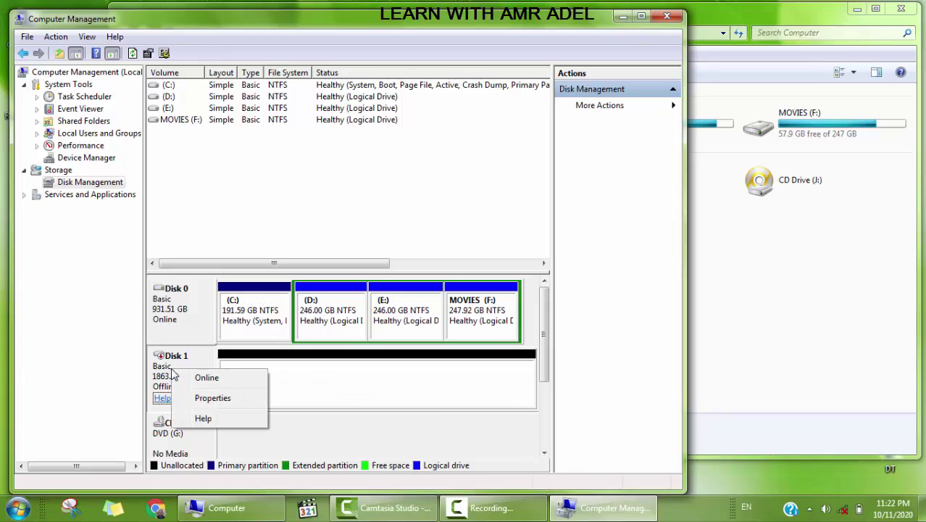
left_click(207, 378)
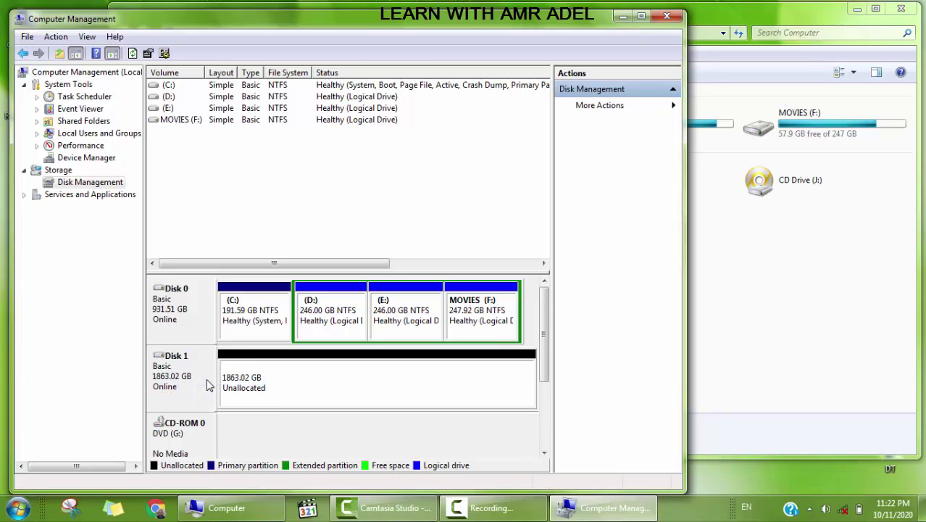
- Start a new simple volume on Disk 1's unallocated space, using 1907727 MB and drive letter K
right_click(256, 391)
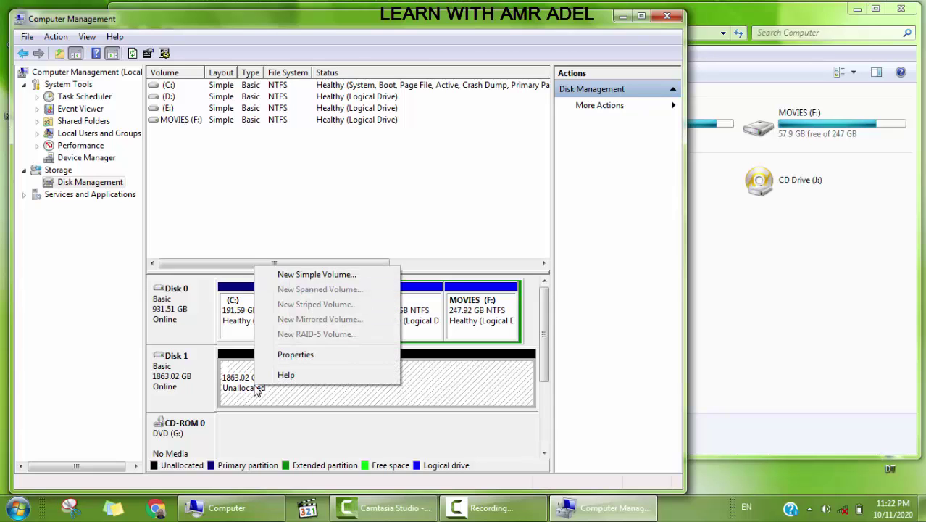
left_click(327, 279)
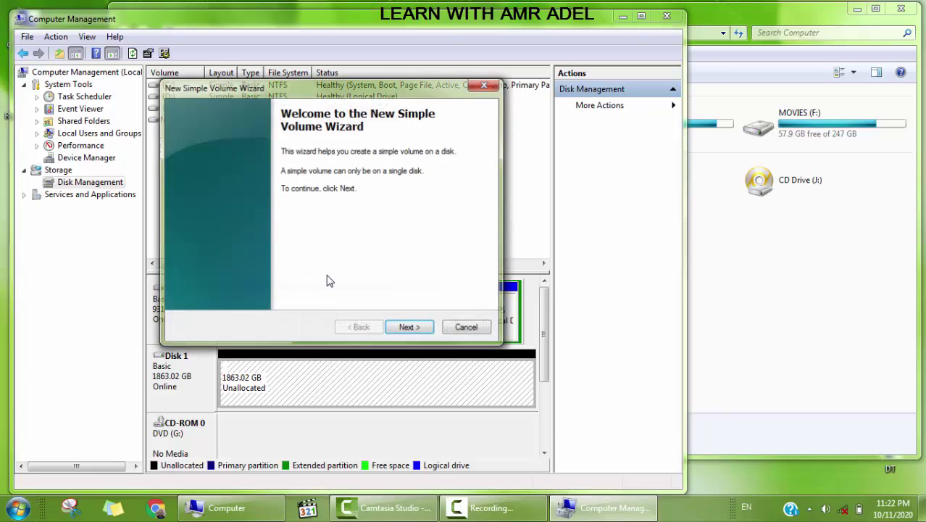
left_click(409, 327)
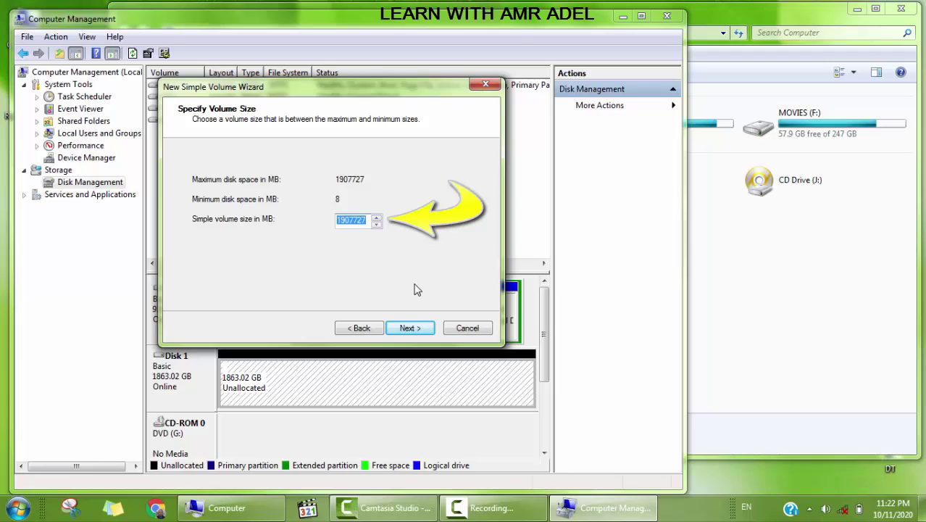
left_click(410, 328)
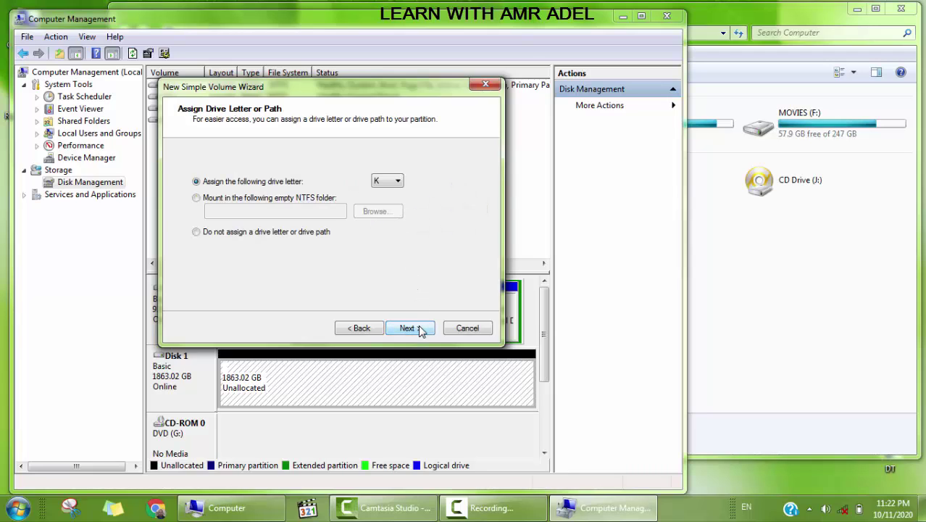
left_click(388, 182)
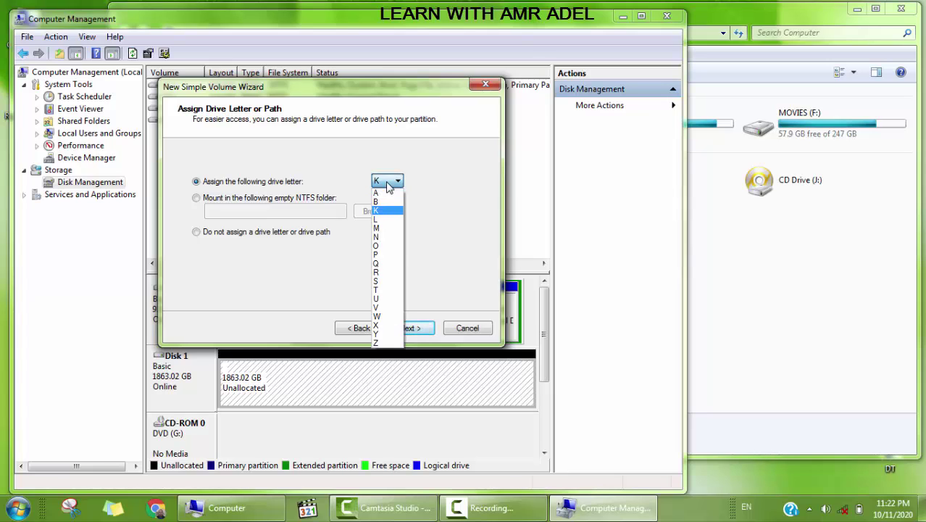
left_click(422, 233)
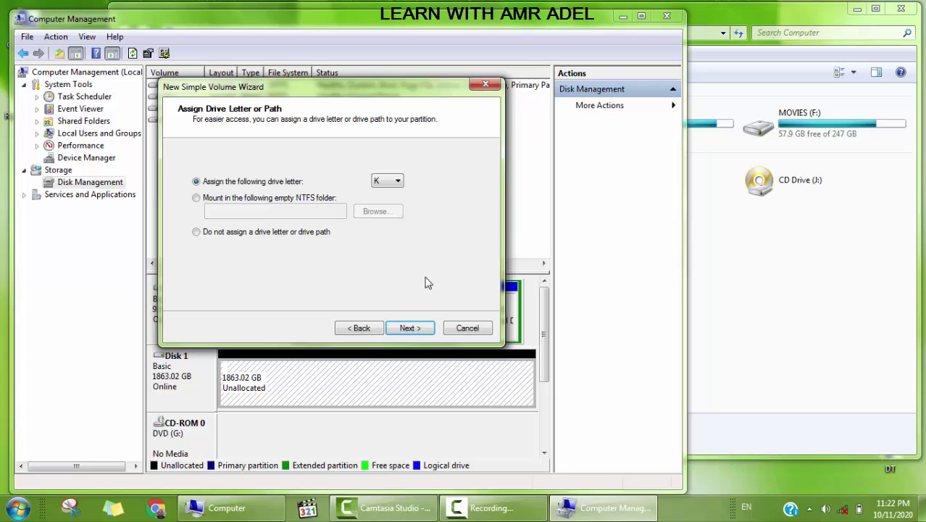
left_click(410, 329)
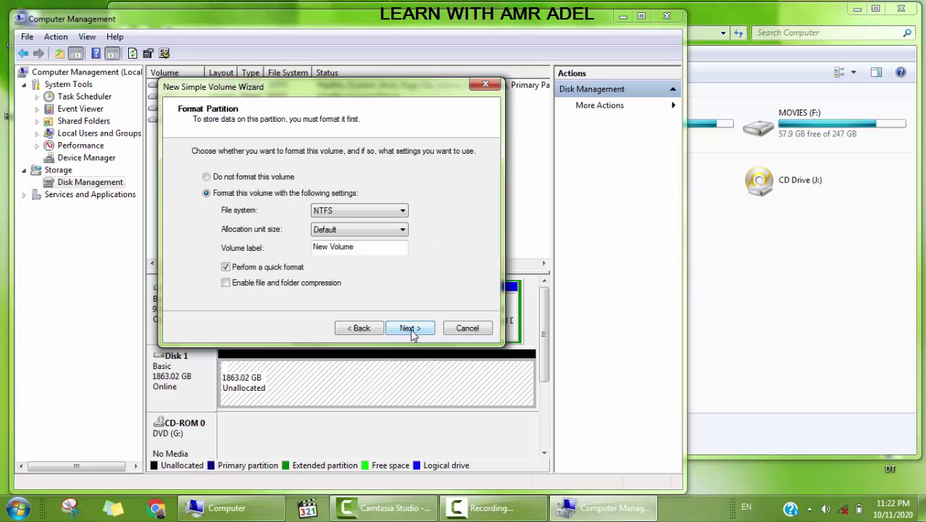
- Finish creating the volume with the NTFS file system, default allocation unit size, label New Volume and quick format
left_click(388, 211)
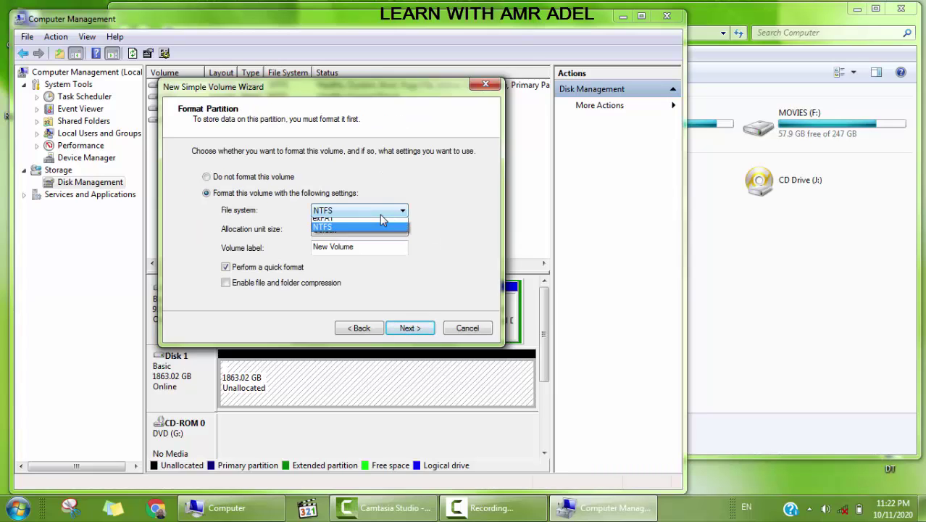
left_click(381, 216)
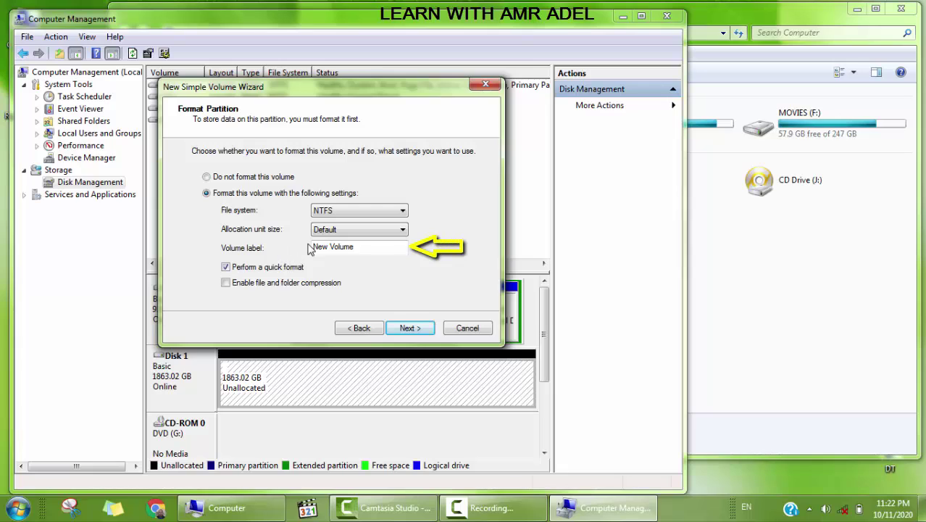
left_click(409, 329)
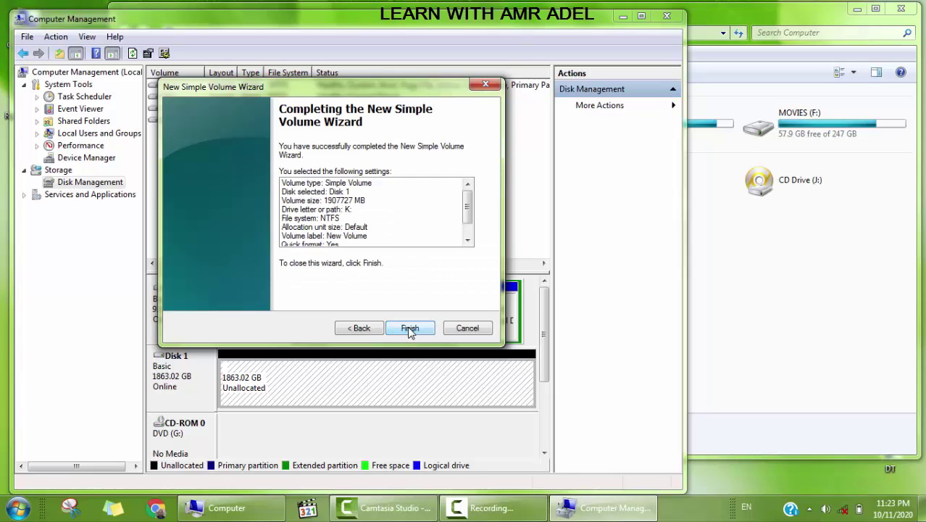
left_click(411, 330)
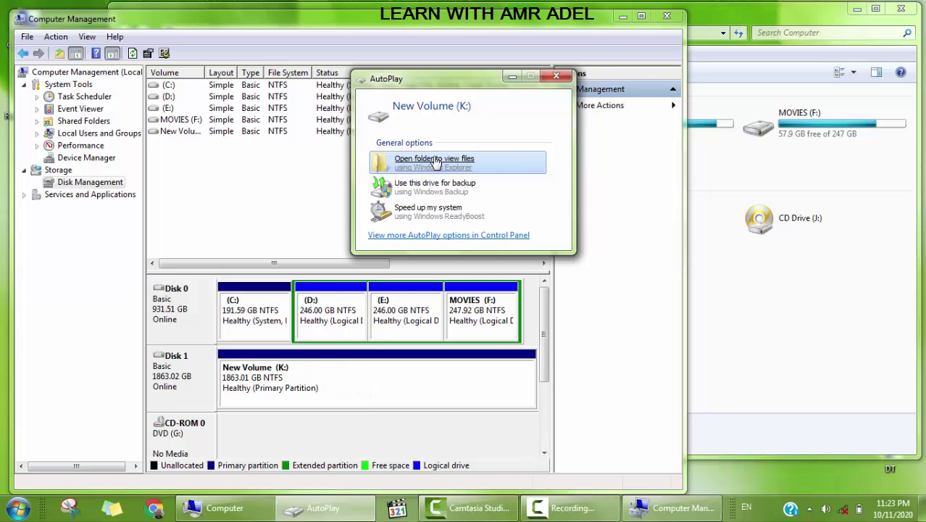
- View the contents of New Volume (K:), close that folder and return to the Computer drive list
left_click(437, 161)
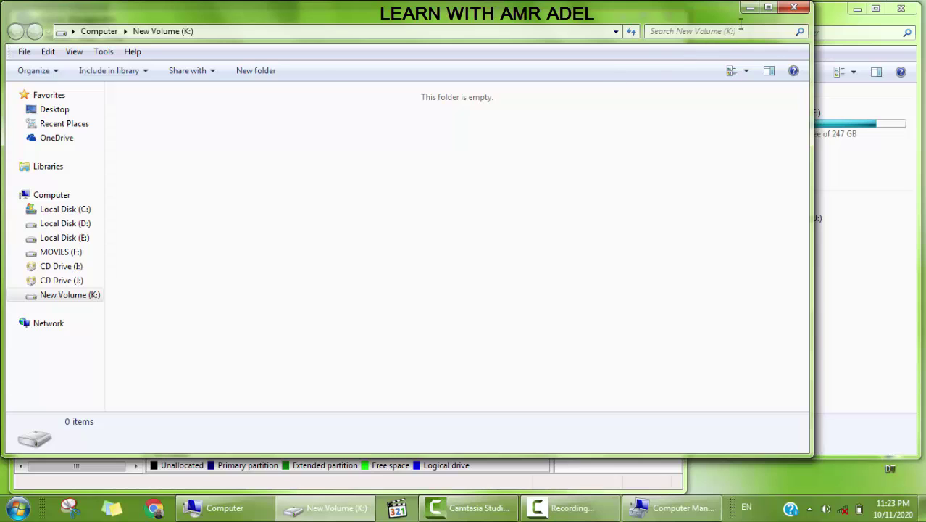
left_click(795, 9)
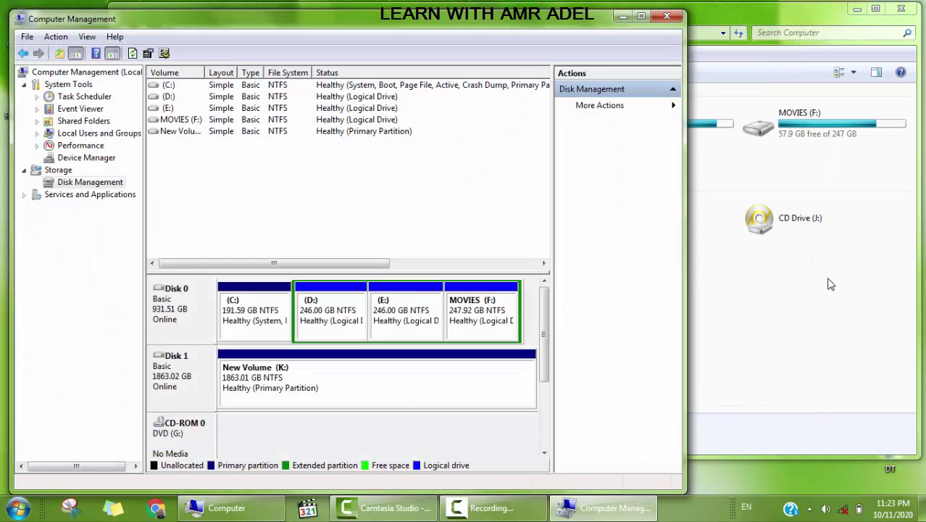
left_click(831, 284)
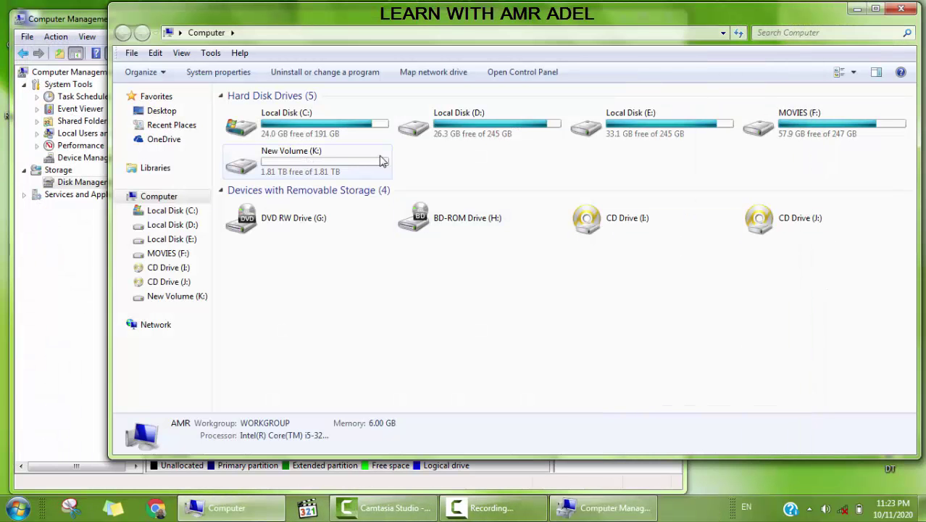
- Open the format settings for the New Volume (K:) drive
left_click(302, 164)
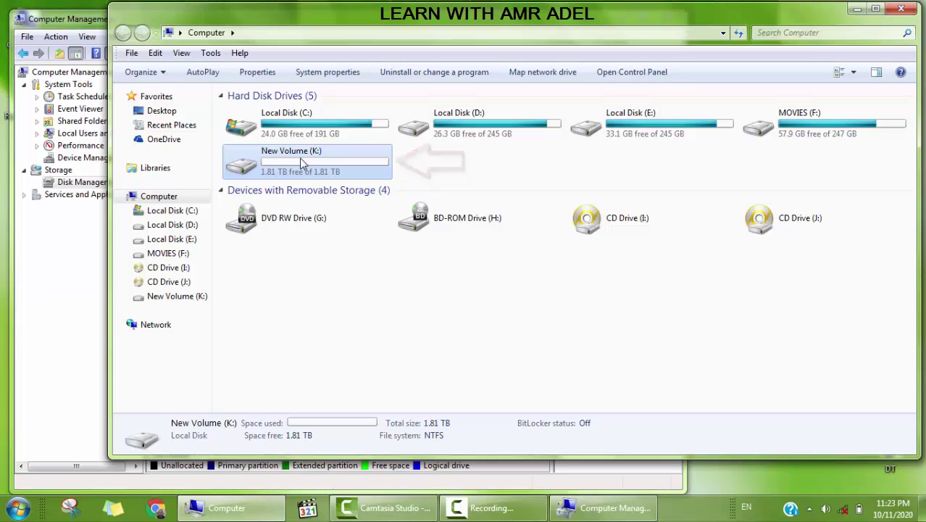
right_click(303, 164)
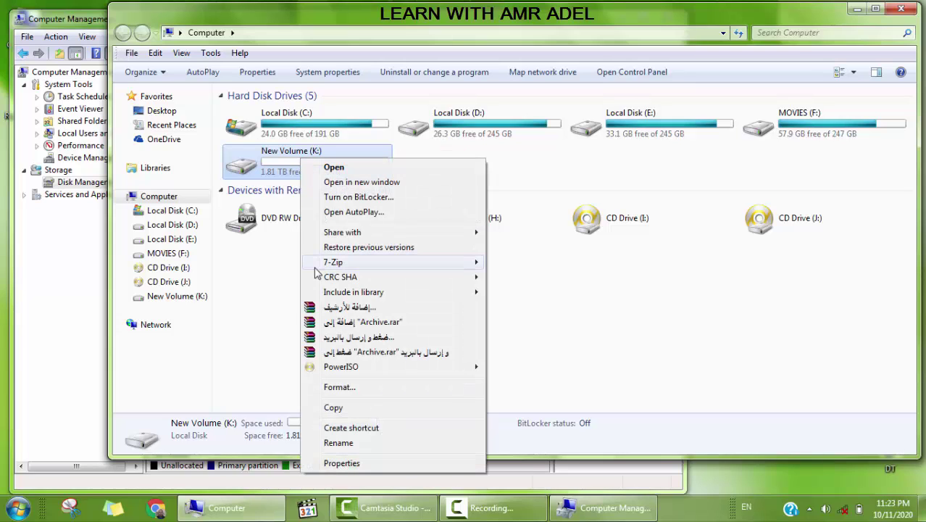
left_click(360, 389)
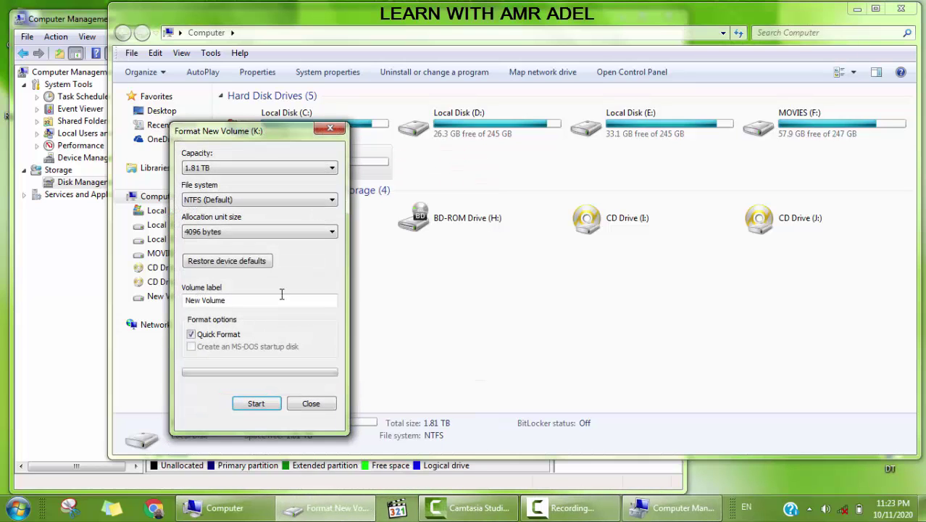
left_click(227, 201)
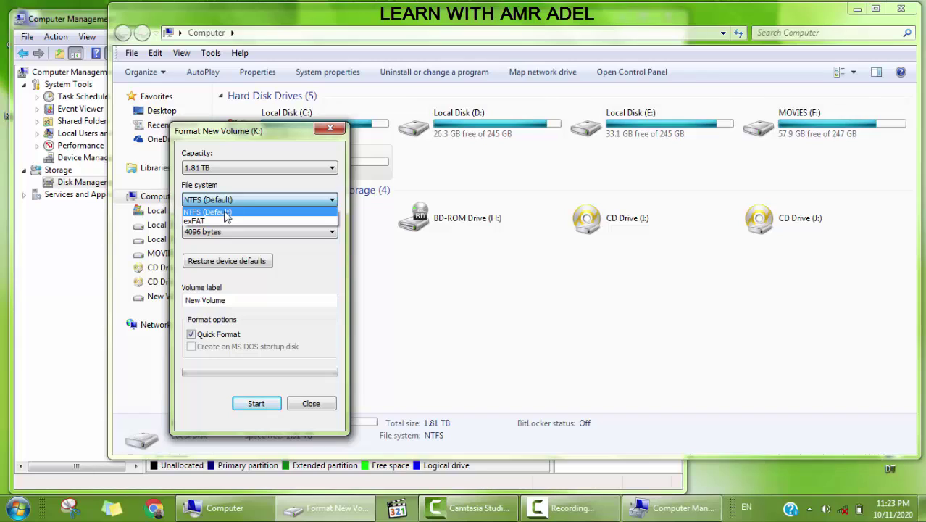
left_click(218, 221)
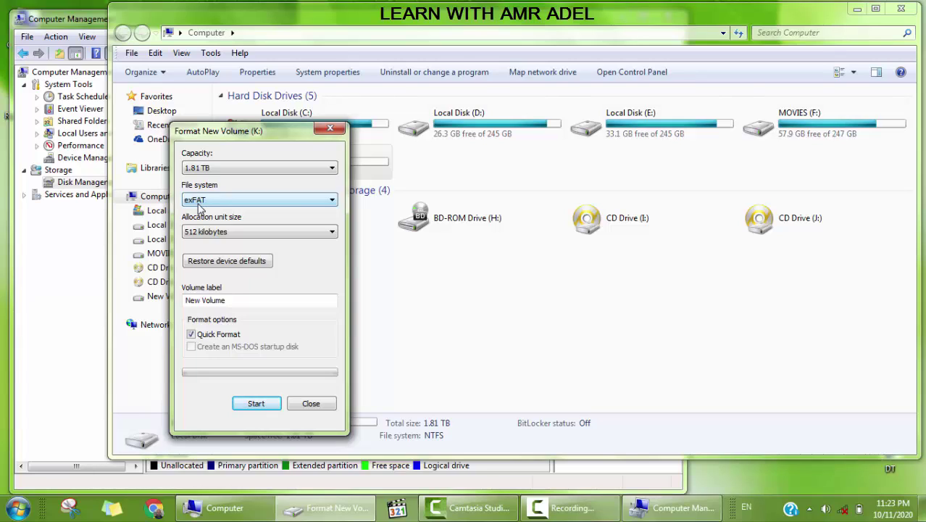
left_click(199, 205)
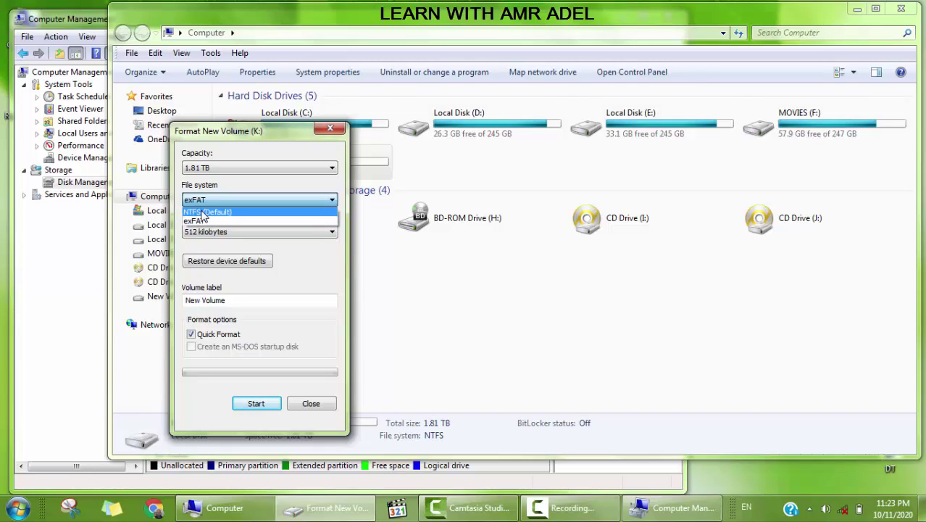
left_click(204, 212)
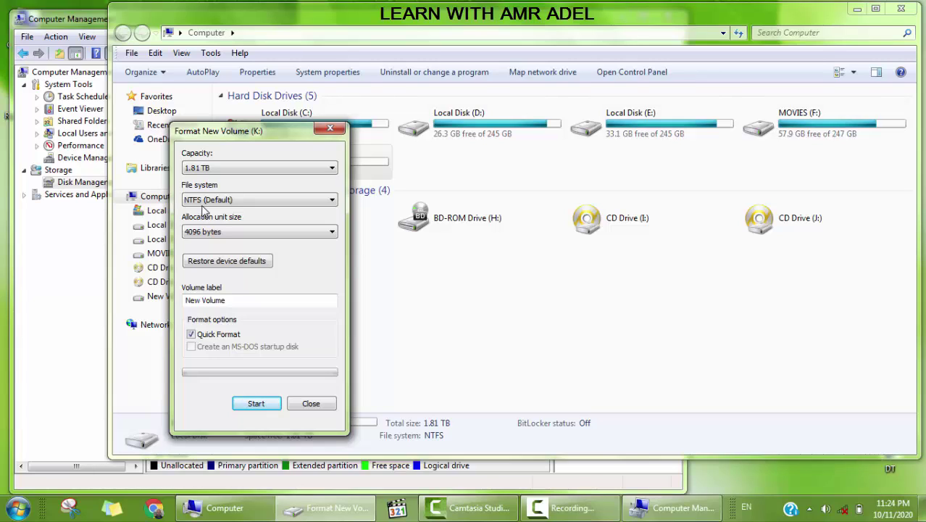
- Set the file system to exFAT and the volume label to "my hard"
left_click(209, 202)
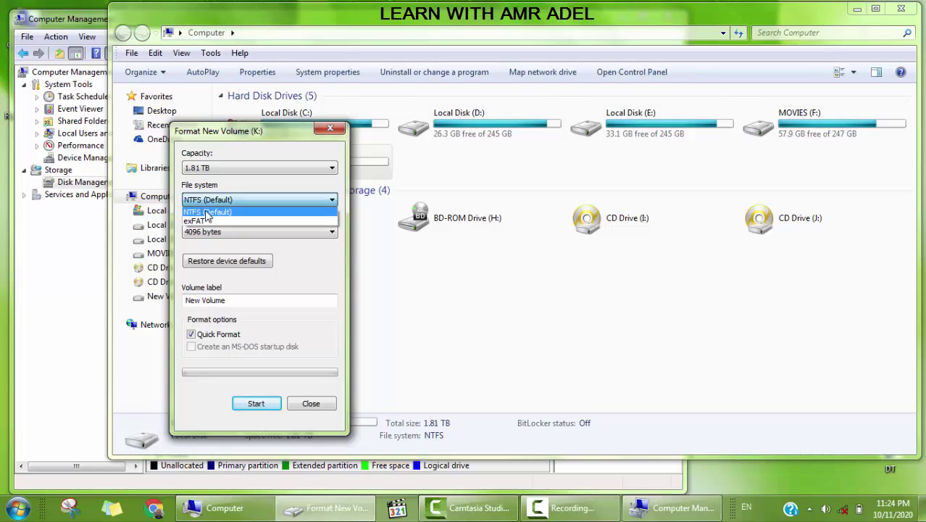
left_click(206, 221)
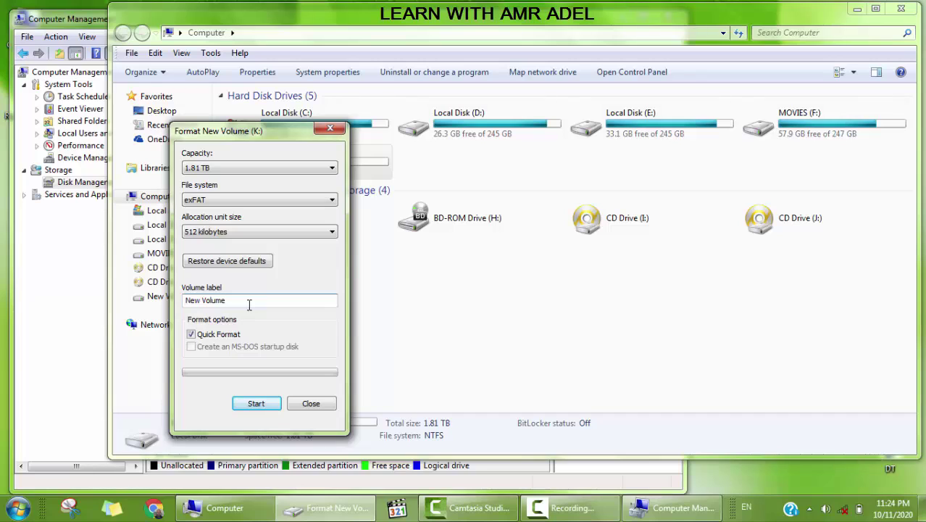
key("ctrl+a")
type("my ha")
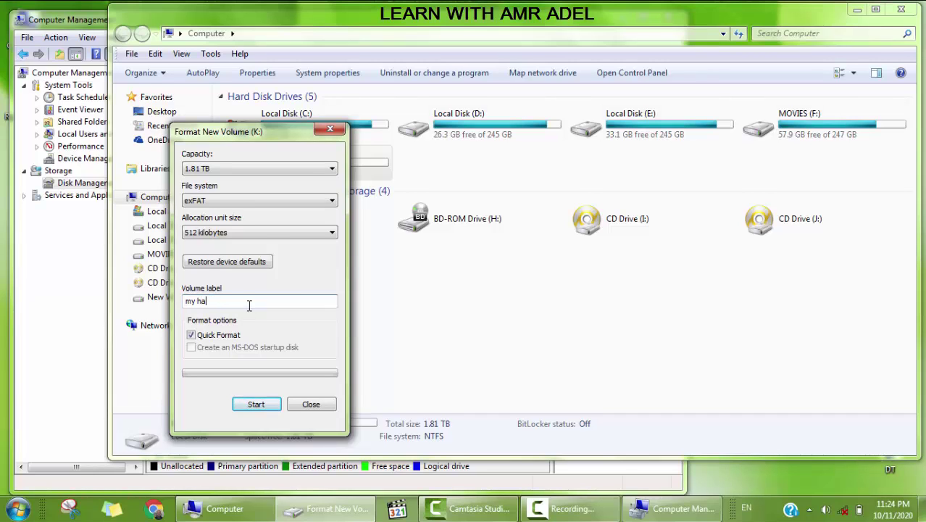
- Run the quick format of drive K:, close the format dialog and open the my hard (K:) drive
left_click(258, 404)
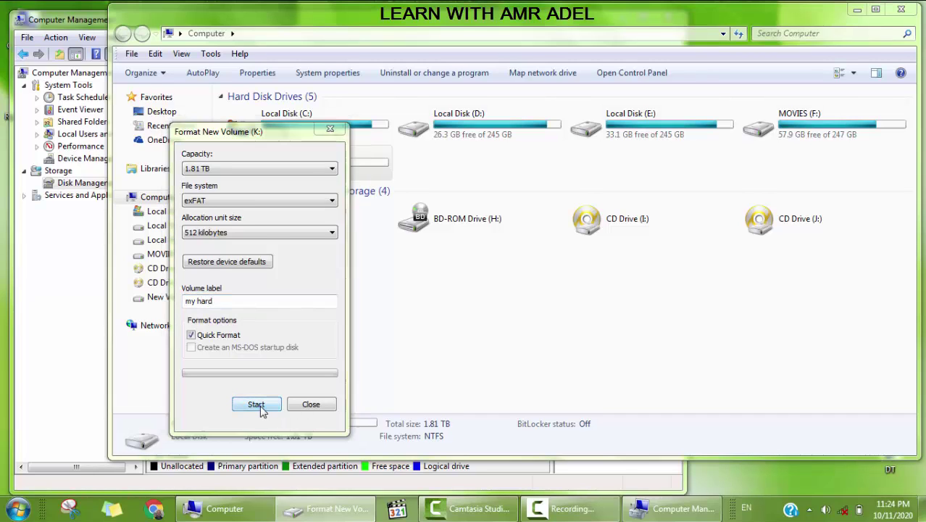
left_click(497, 258)
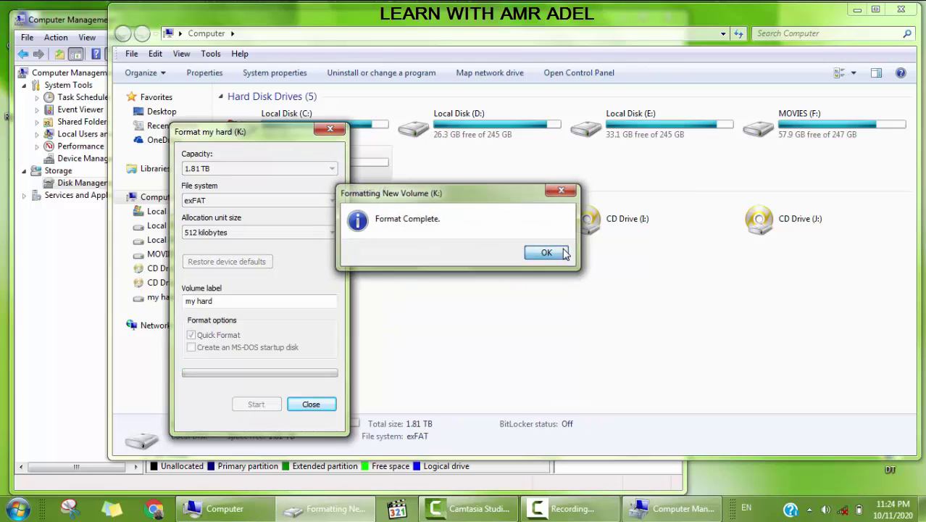
left_click(545, 250)
left_click(310, 404)
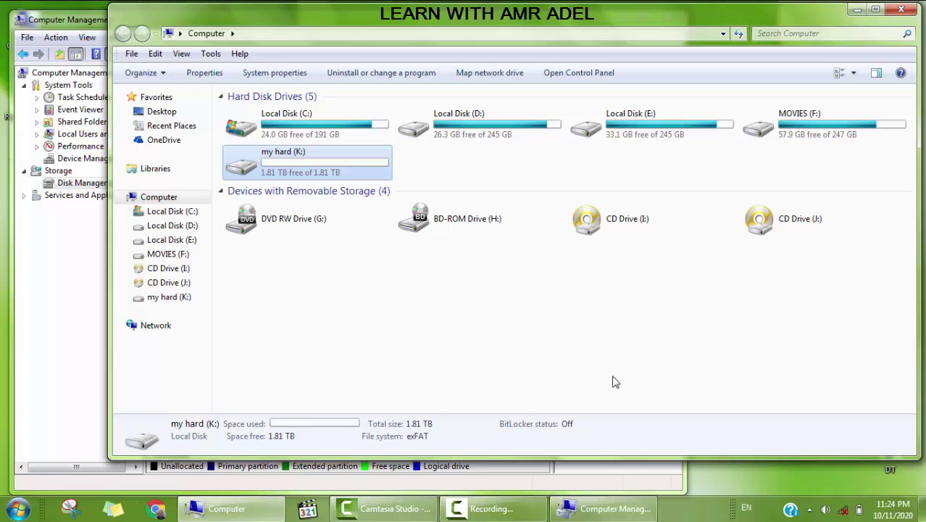
double_click(317, 177)
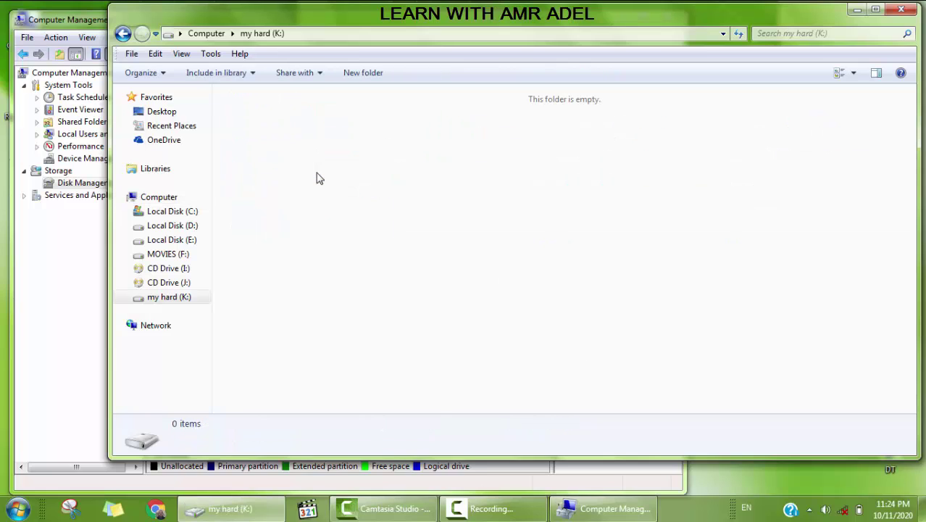
- View the contents of the my hard (K:) drive and return to the Computer drive list
right_click(292, 158)
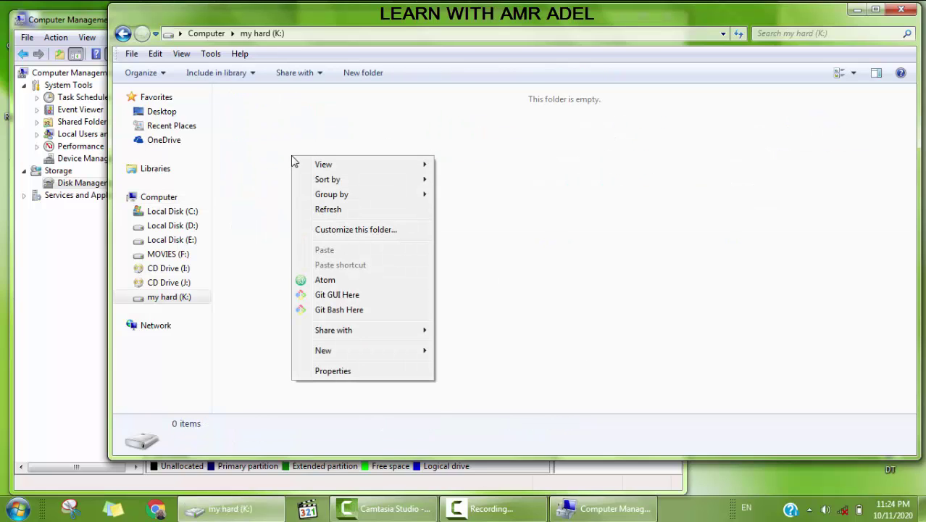
left_click(586, 205)
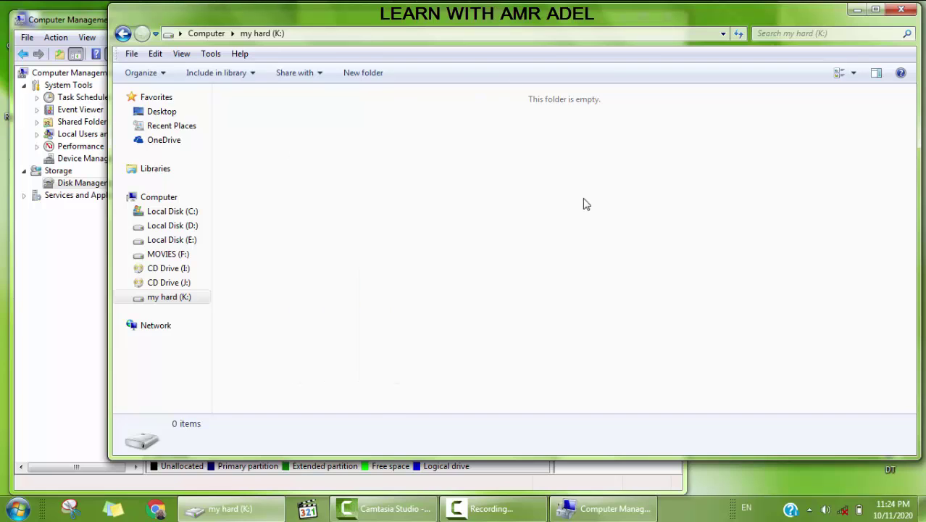
key("BackSpace")
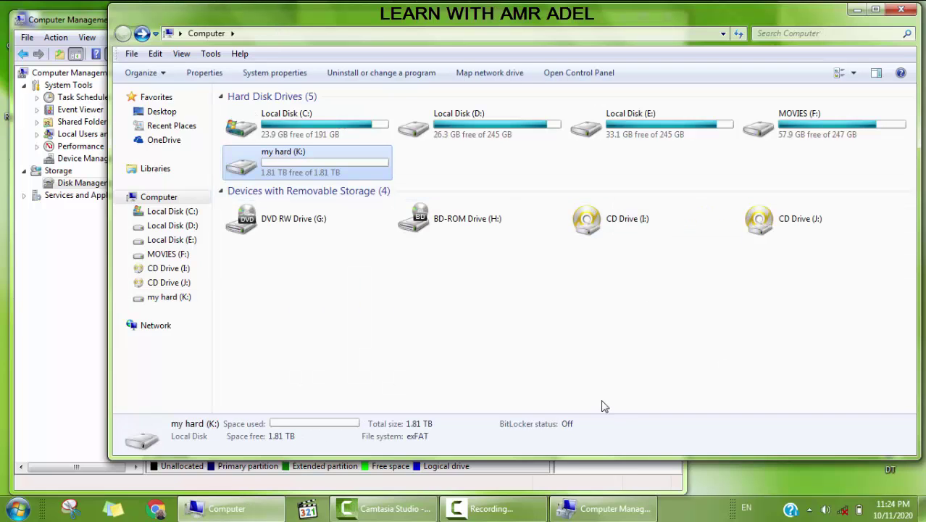
- Delete the my hard (K:) volume from Disk 1 in Disk Management and check the drive list in Computer
left_click(605, 478)
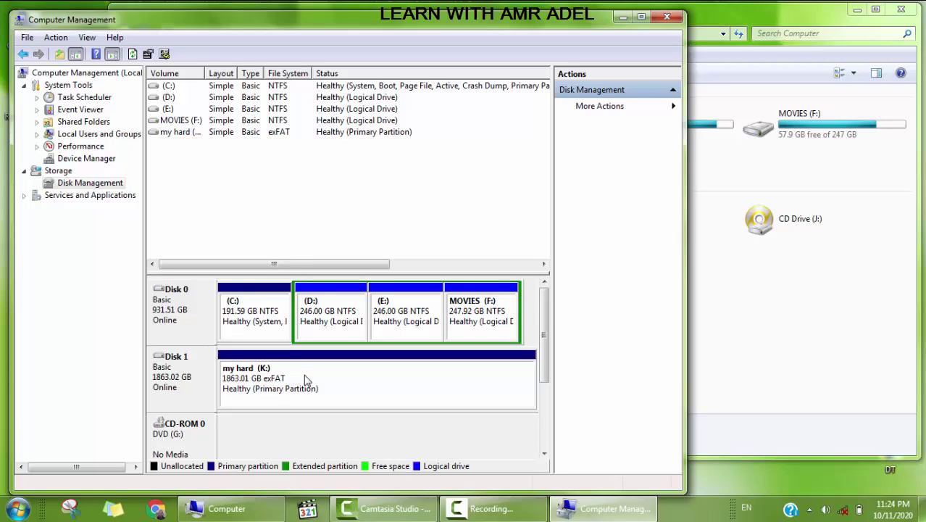
right_click(256, 383)
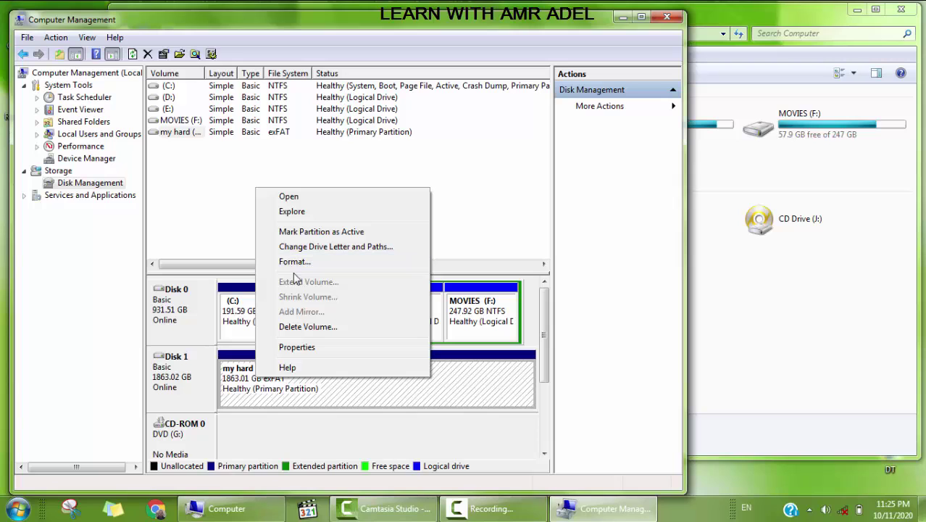
left_click(308, 327)
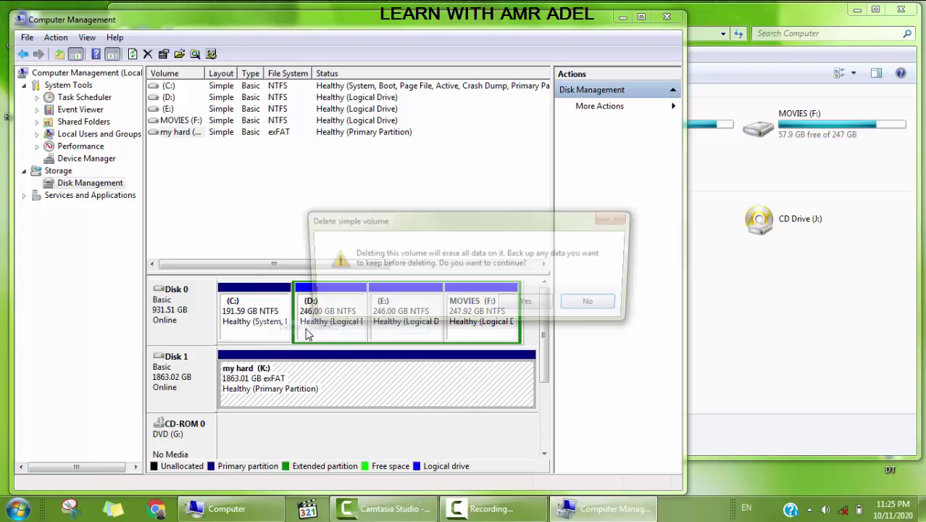
left_click(528, 304)
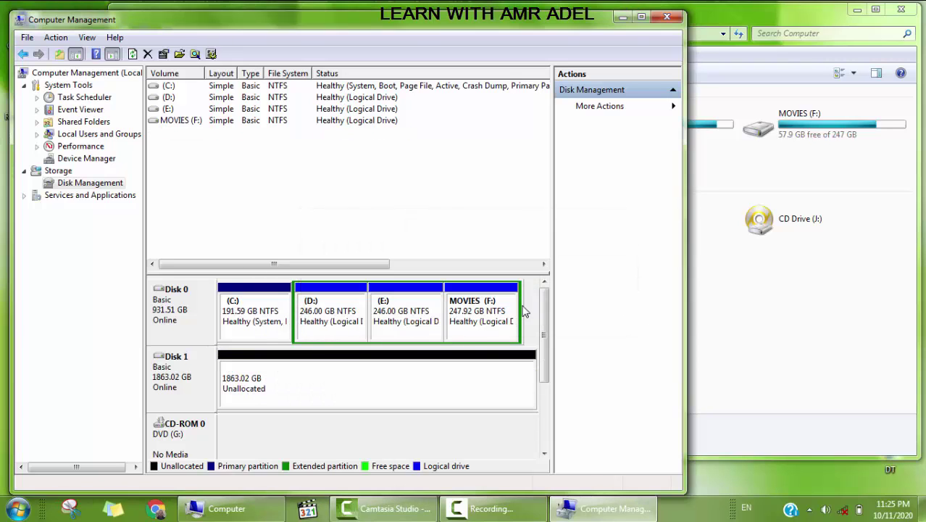
left_click(796, 274)
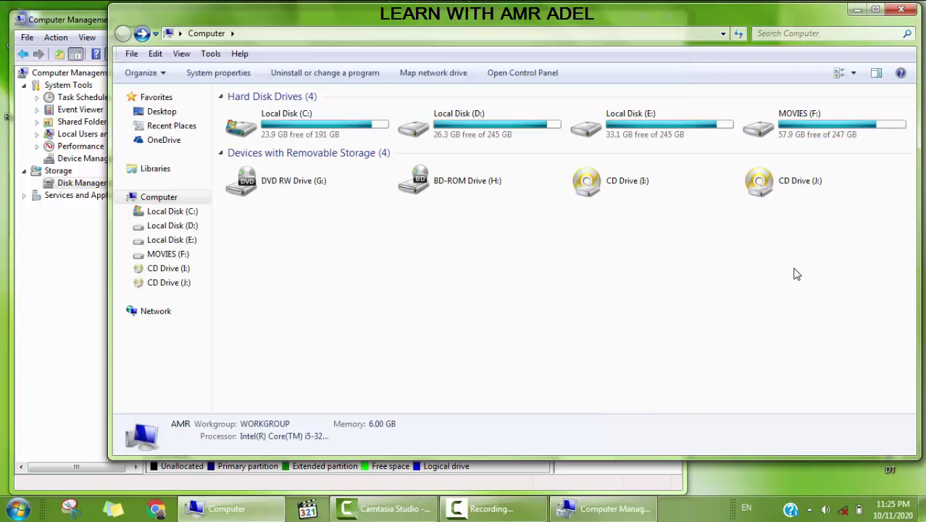
- Start a new simple volume on Disk 1's unallocated space in Disk Management and set its size to 1000000 MB
left_click(32, 382)
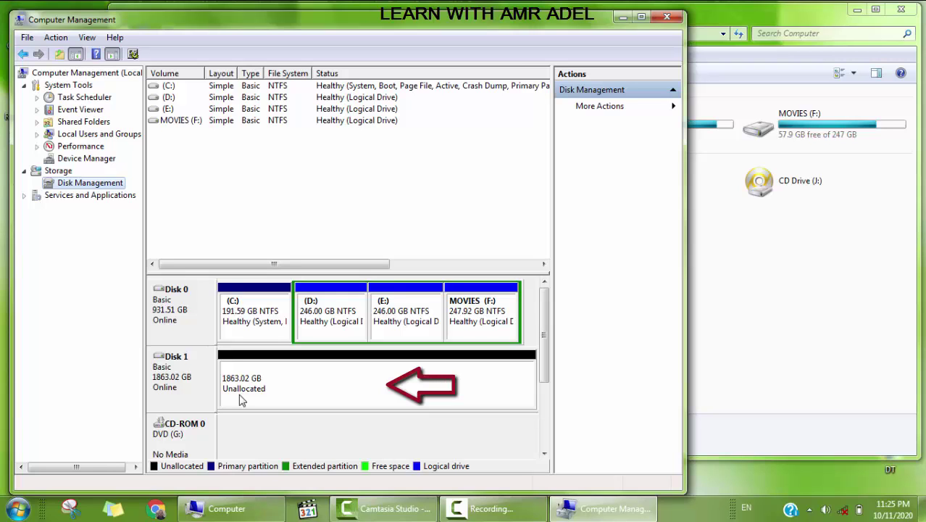
right_click(242, 401)
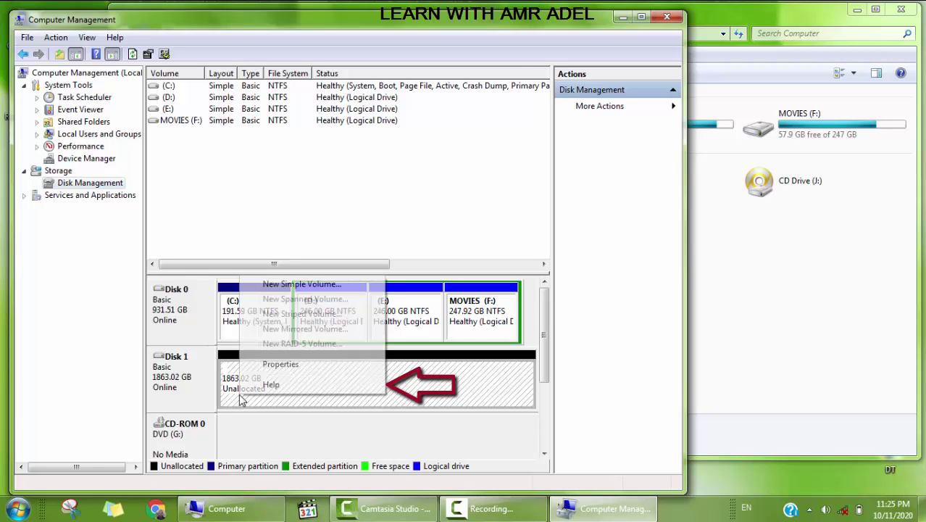
left_click(301, 284)
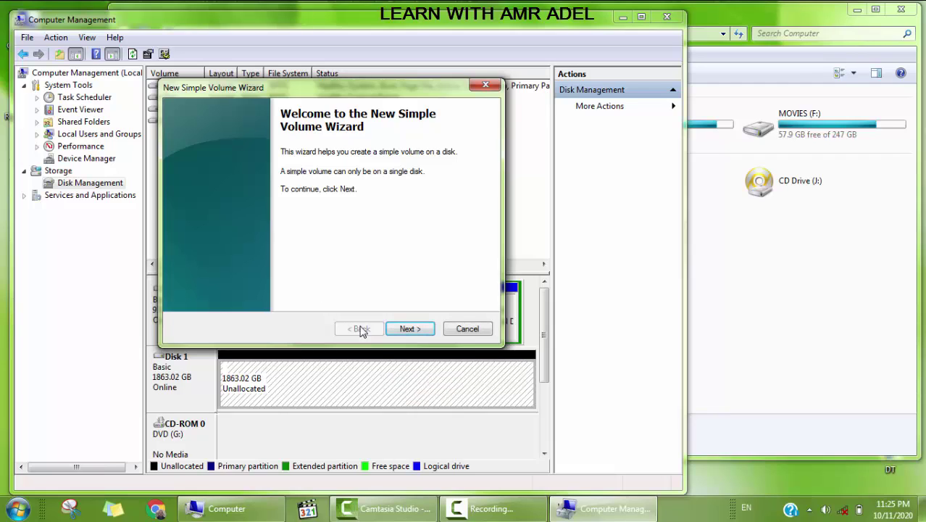
left_click(408, 328)
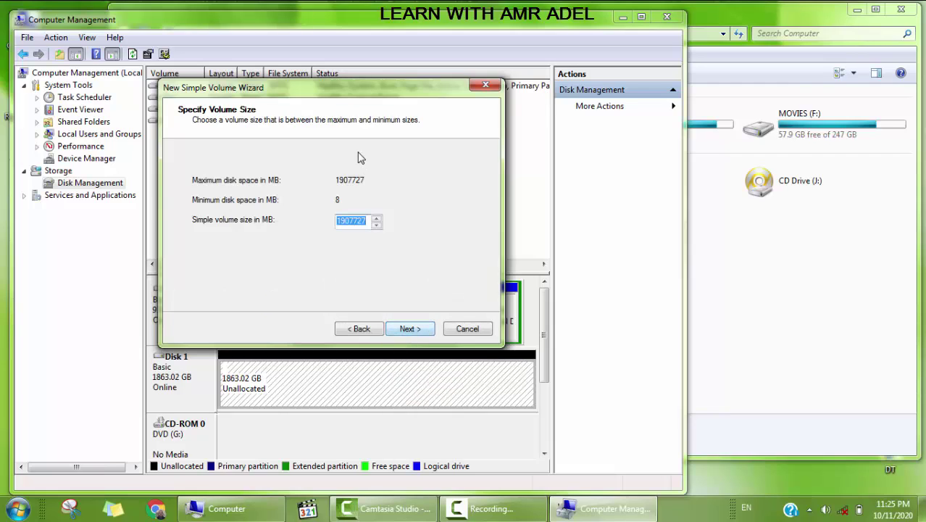
left_click(367, 220)
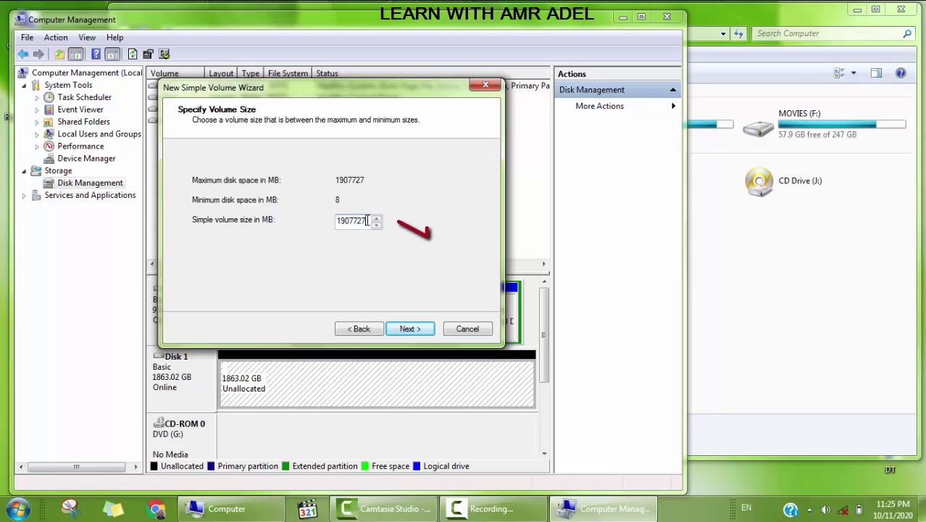
key("BackSpace")
key("BackSpace")
key("BackSpace")
key("BackSpace")
key("BackSpace")
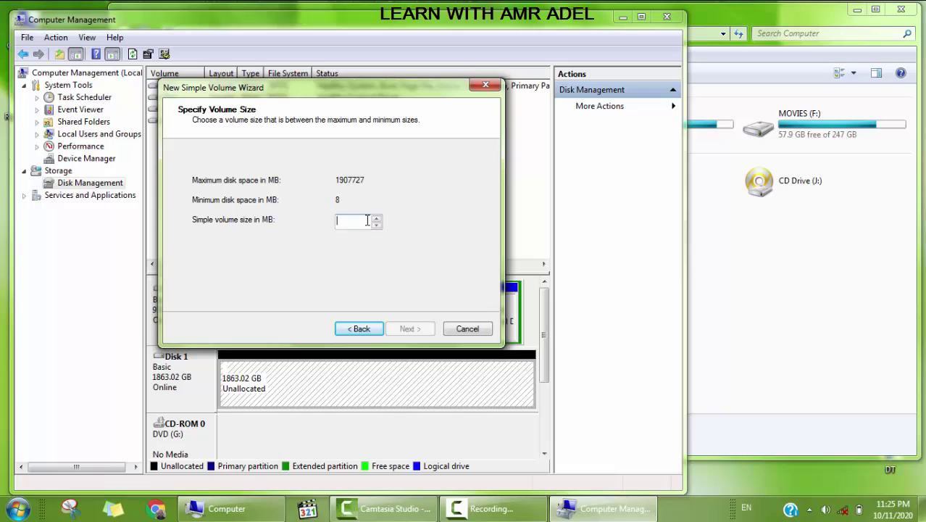
type("1000000")
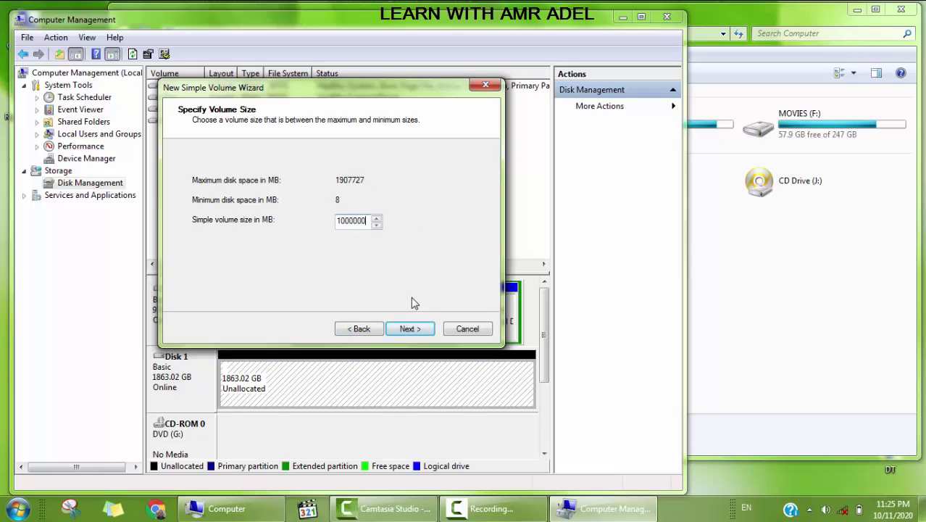
left_click(408, 329)
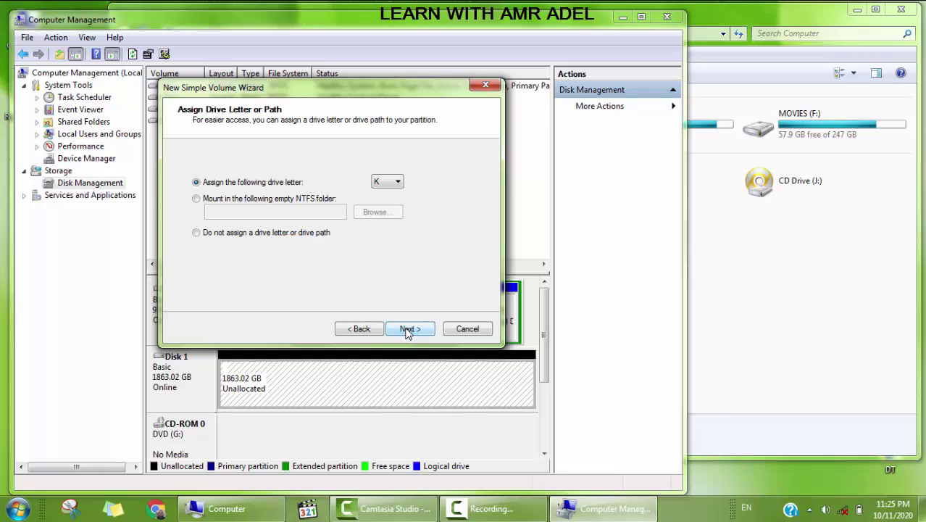
- Create the volume with drive letter K and a quick NTFS format labelled New Volume, and check it in the Computer drive list
left_click(408, 329)
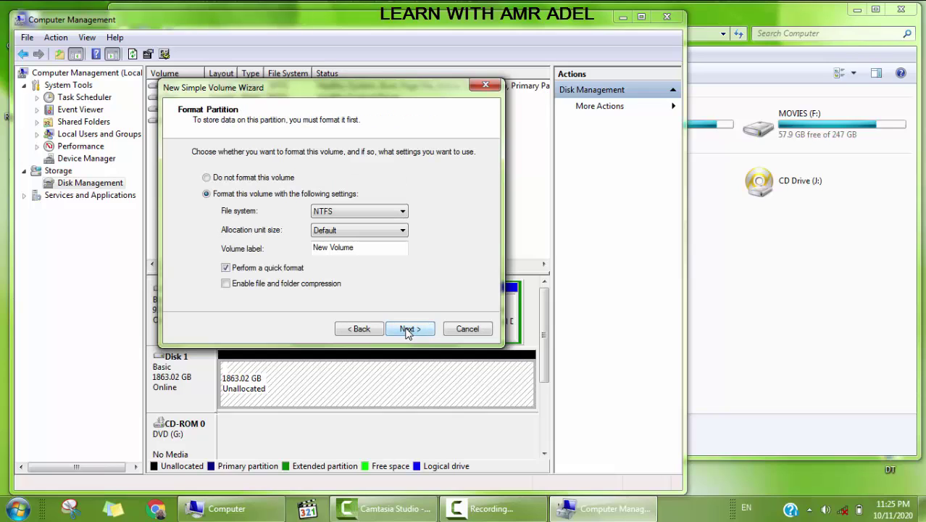
left_click(408, 330)
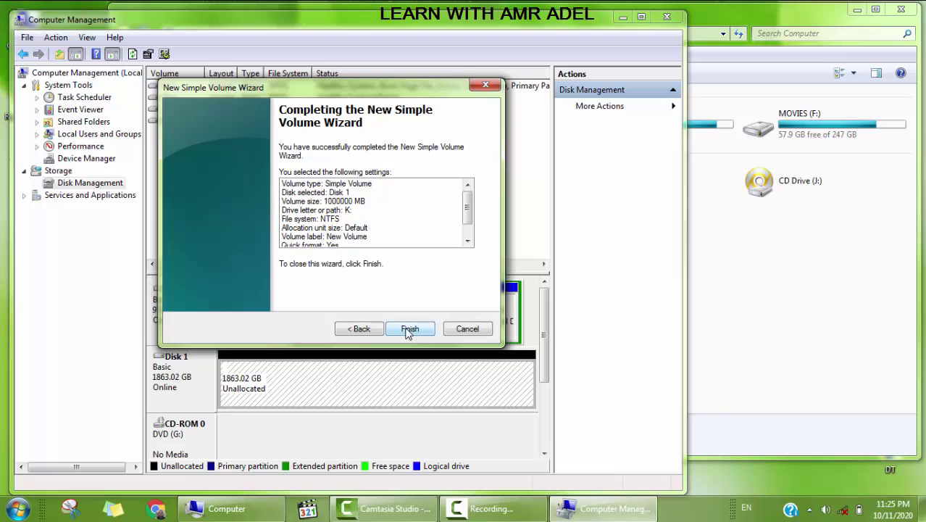
left_click(409, 329)
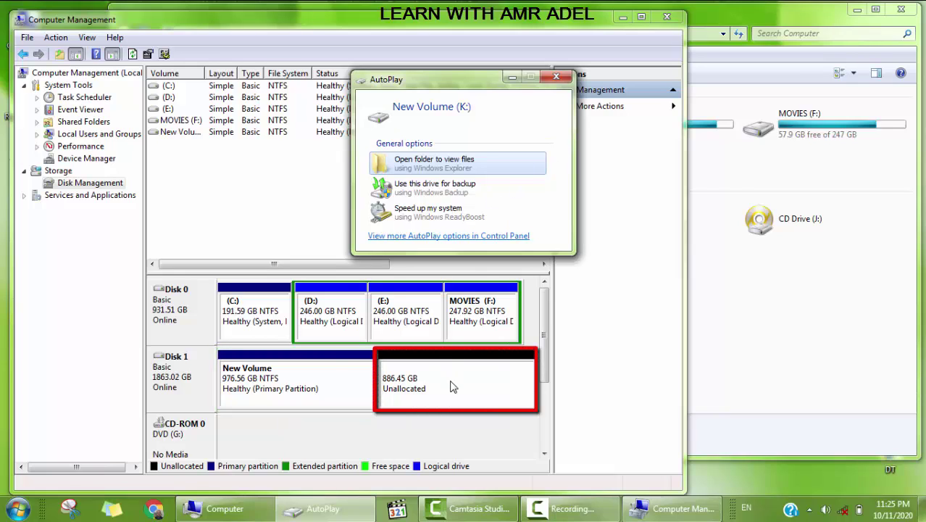
left_click(854, 290)
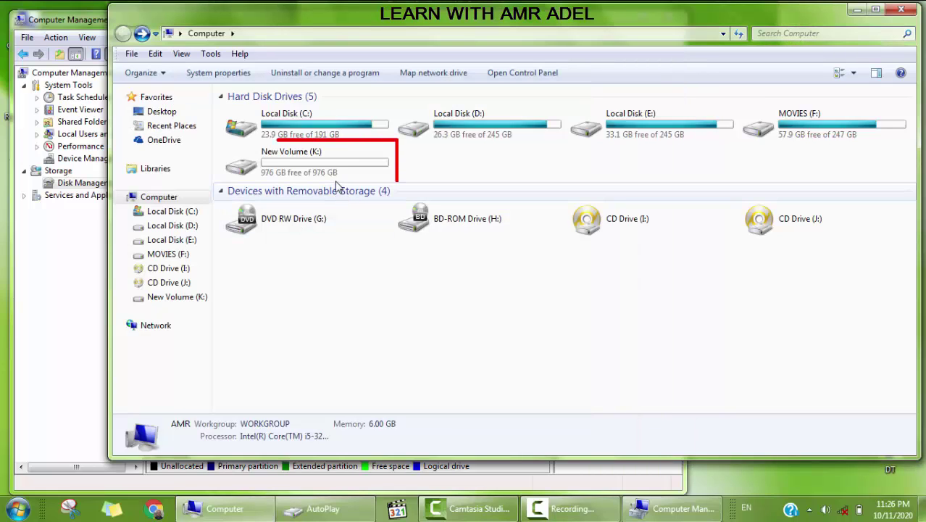
mouse_move(360, 183)
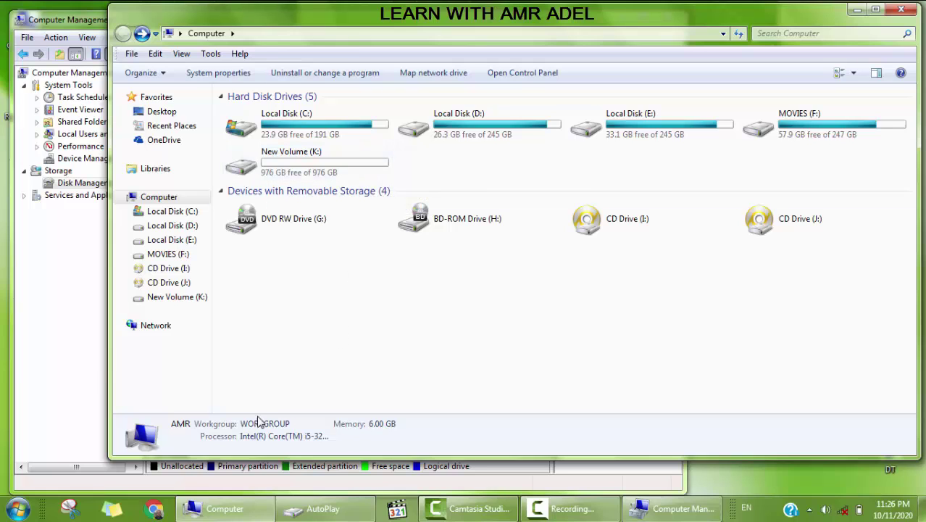
- Create a second simple volume from Disk 1's remaining 907726 MB with drive letter L and NTFS, and dismiss its AutoPlay window
left_click(77, 374)
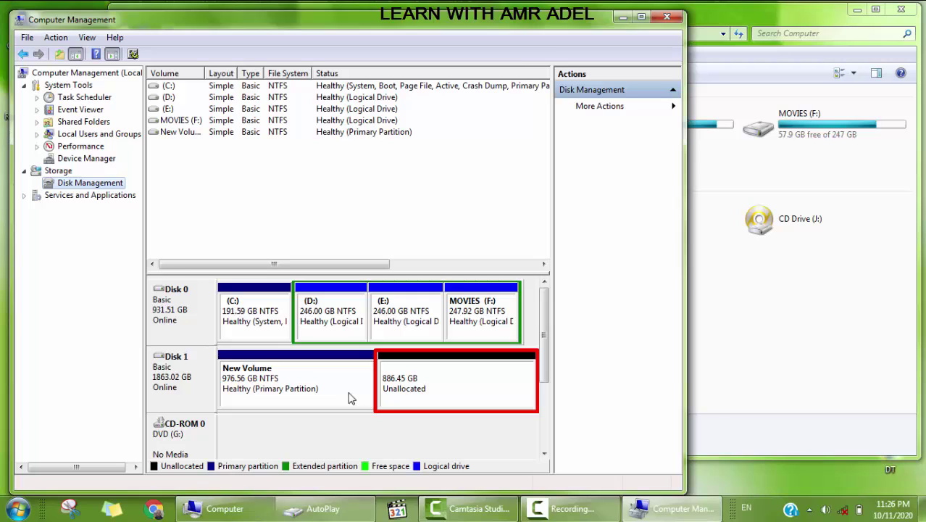
right_click(404, 394)
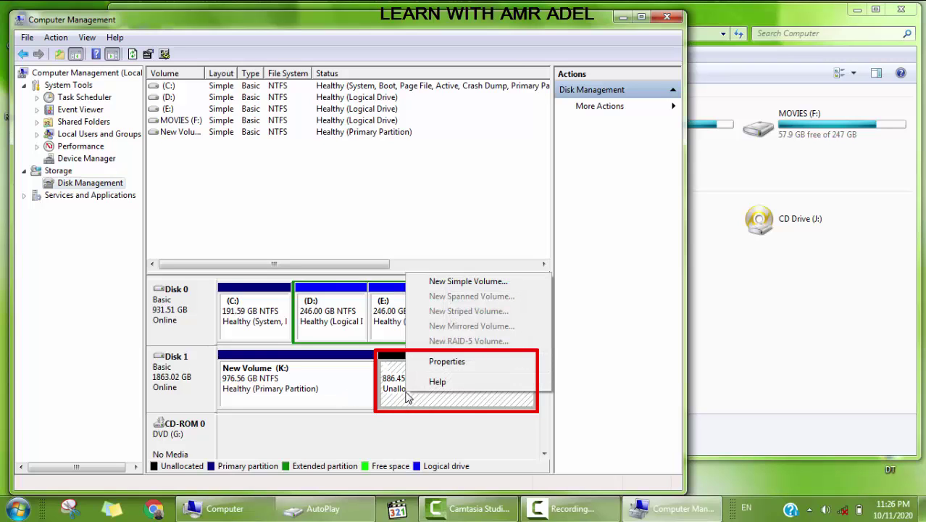
left_click(467, 282)
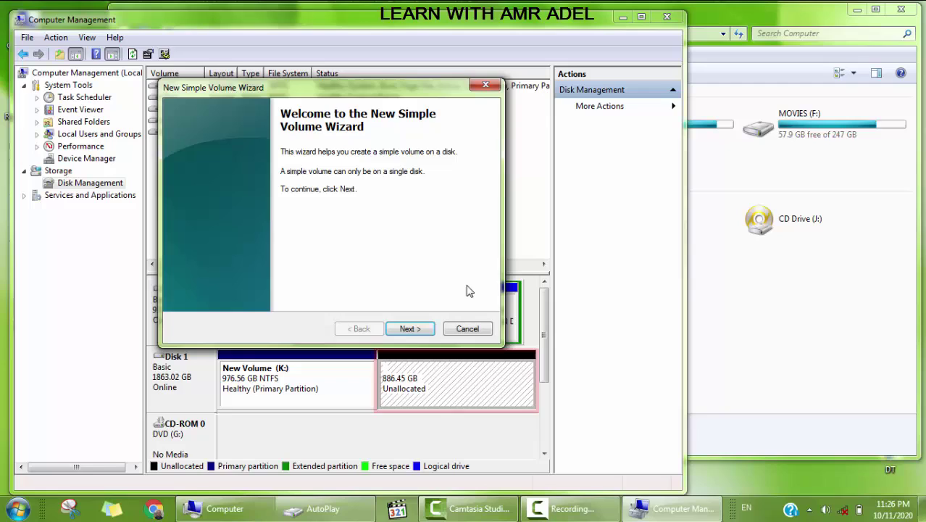
left_click(408, 328)
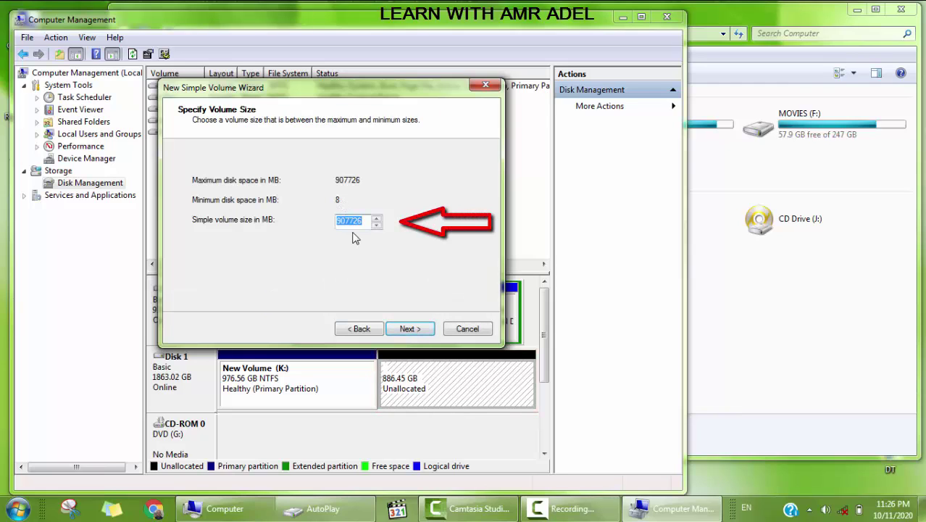
left_click(408, 330)
left_click(410, 329)
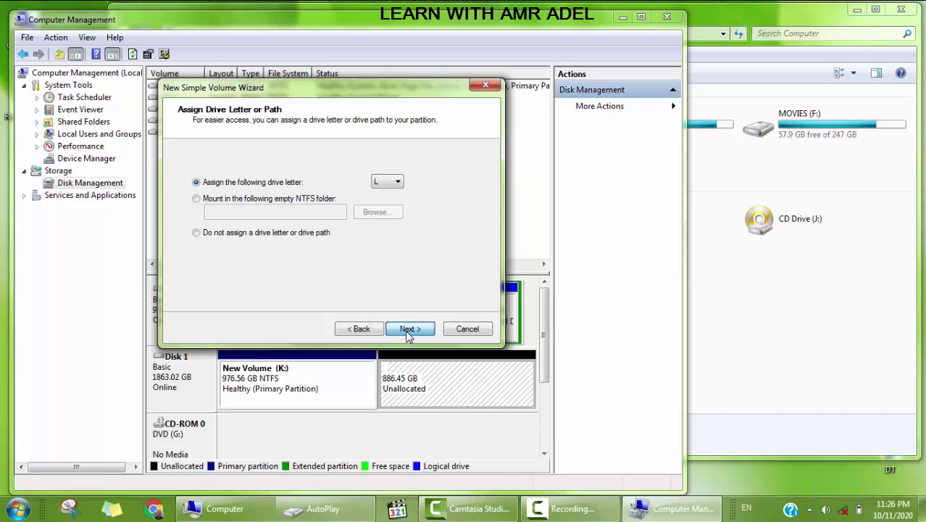
left_click(410, 329)
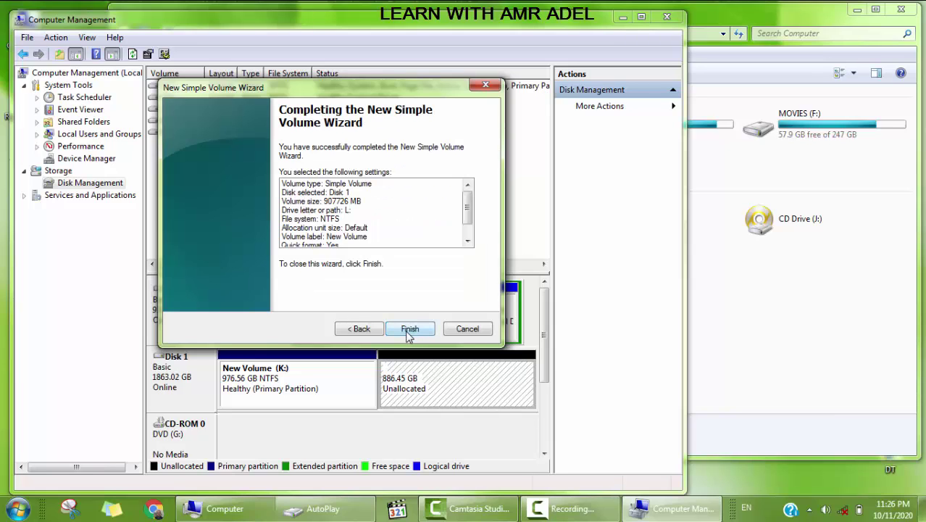
left_click(409, 330)
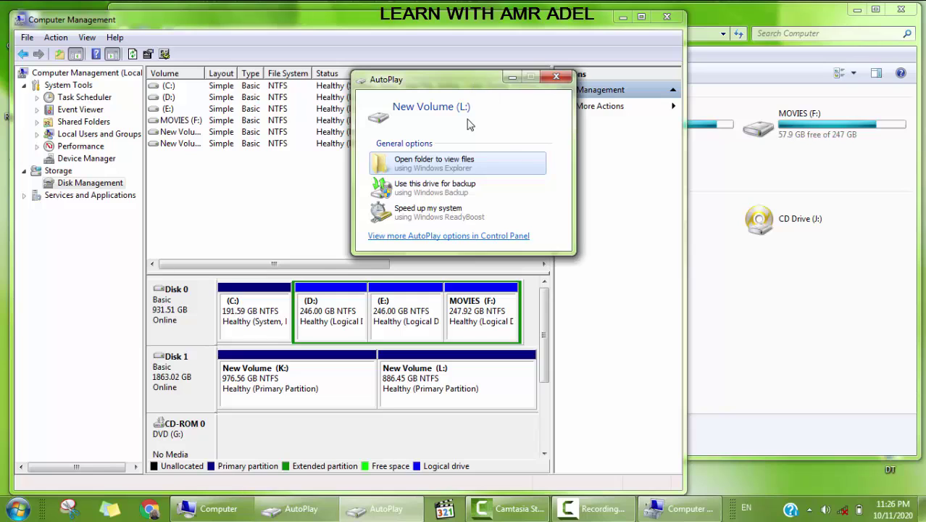
left_click(556, 79)
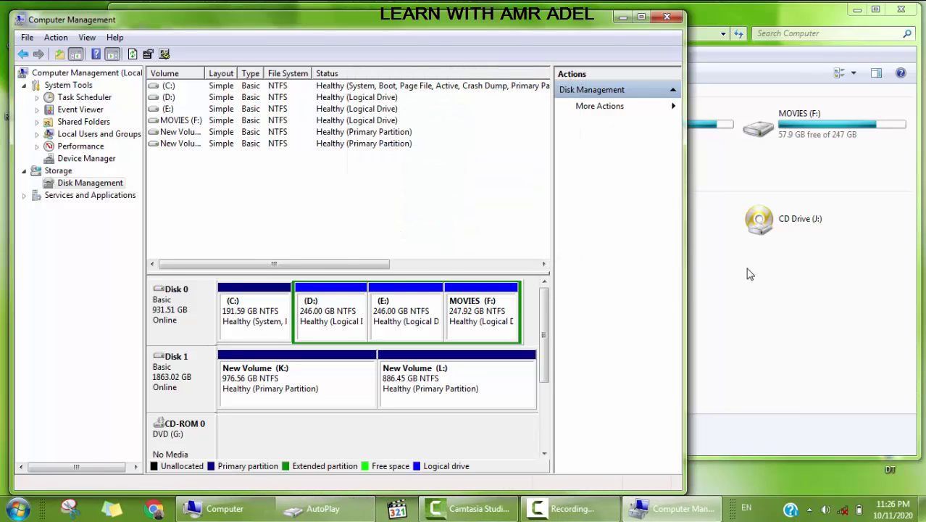
- View the contents of New Volume (K:) and New Volume (L:) from the Computer drive list
left_click(773, 305)
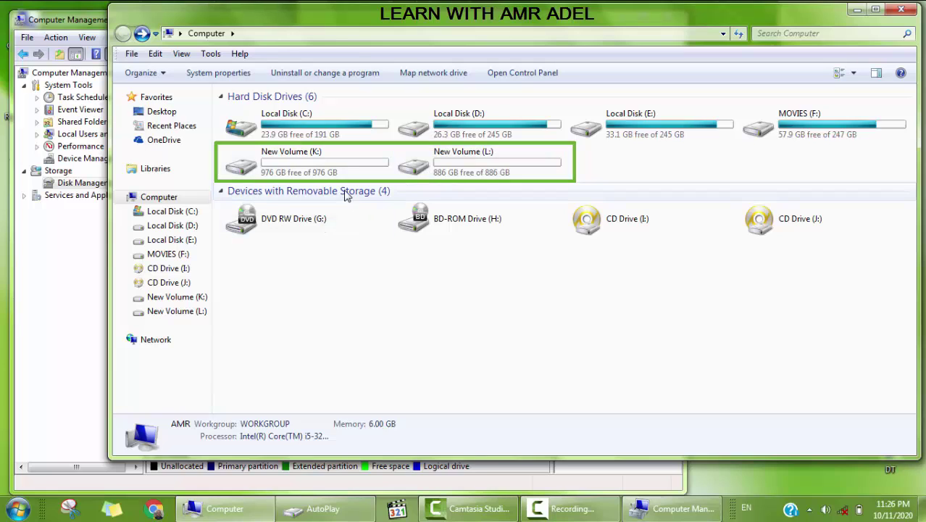
double_click(335, 161)
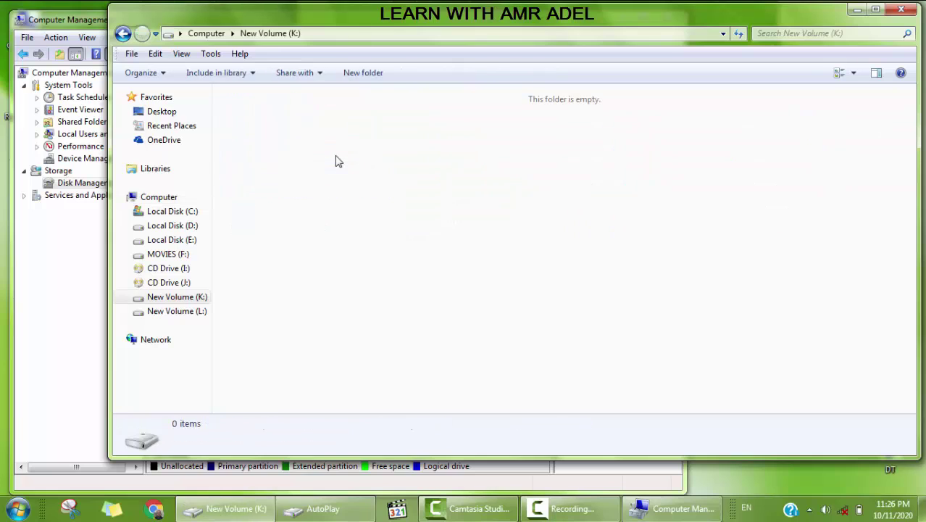
key("BackSpace")
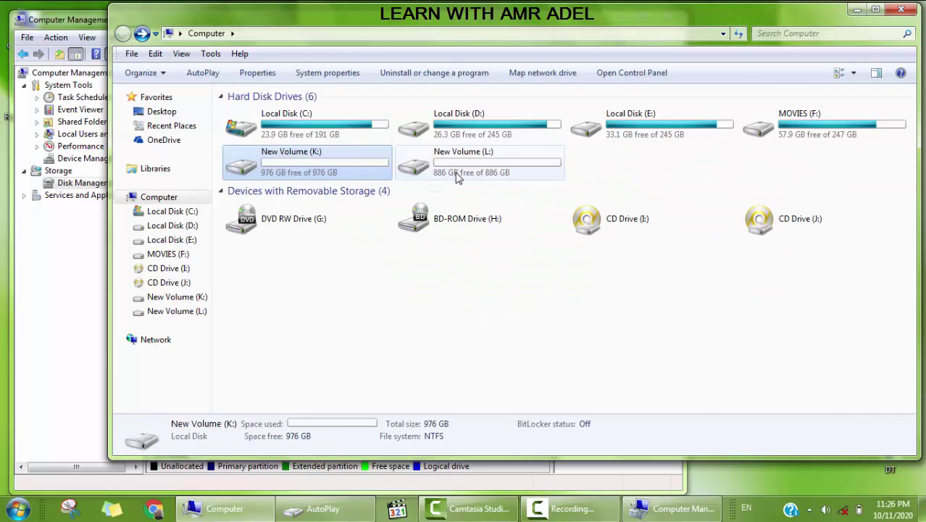
double_click(456, 178)
key("BackSpace")
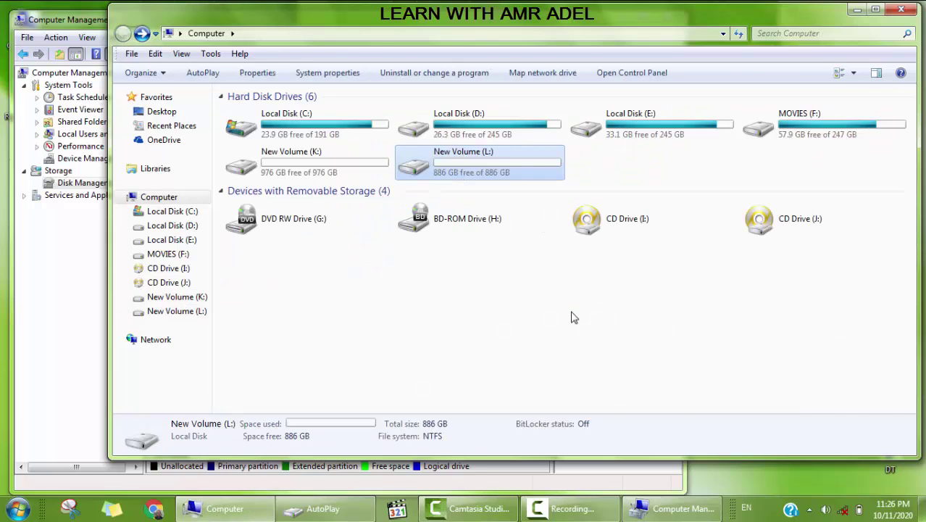
- Safely eject the HD720 external disk, reconnect it, and dismiss the AutoPlay windows for its volumes
left_click(811, 510)
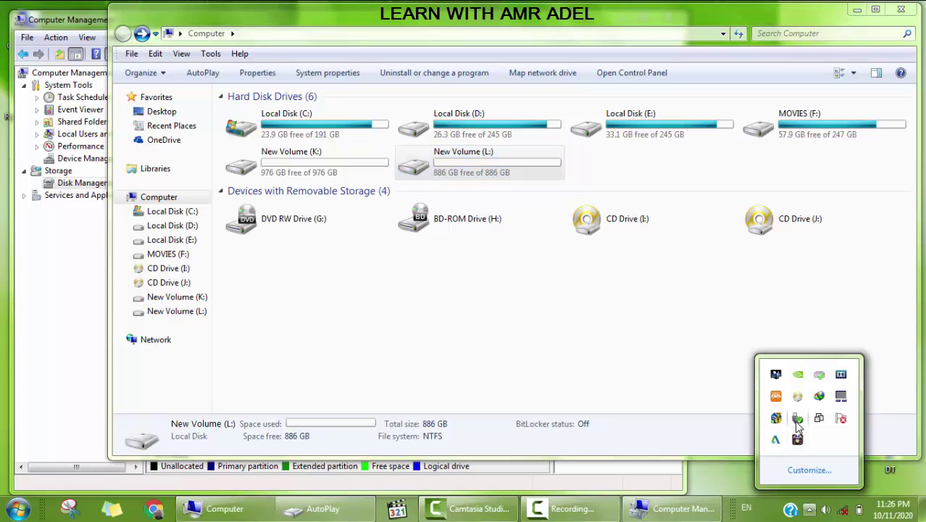
left_click(797, 423)
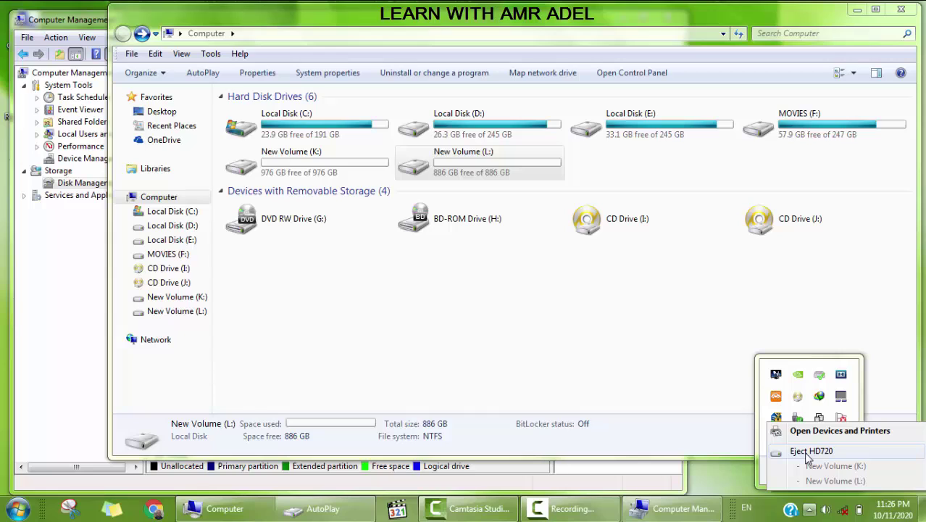
left_click(805, 453)
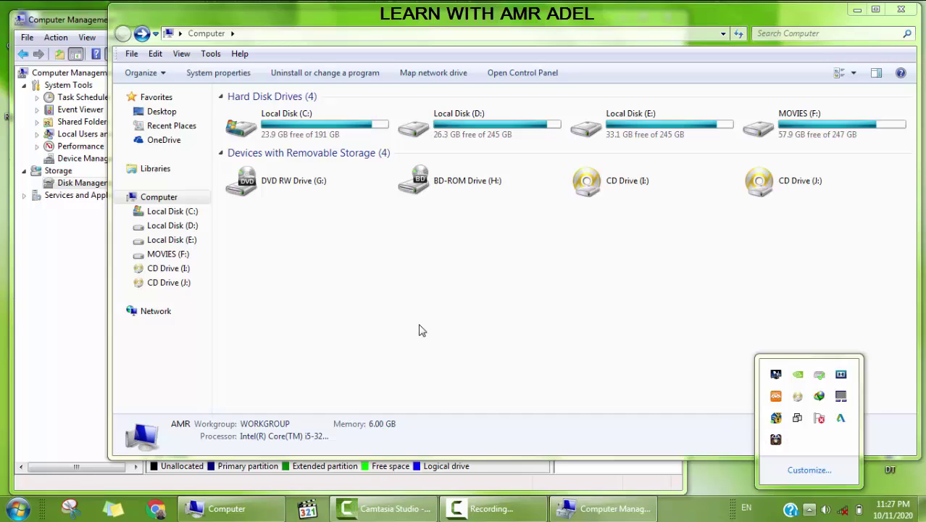
left_click(532, 338)
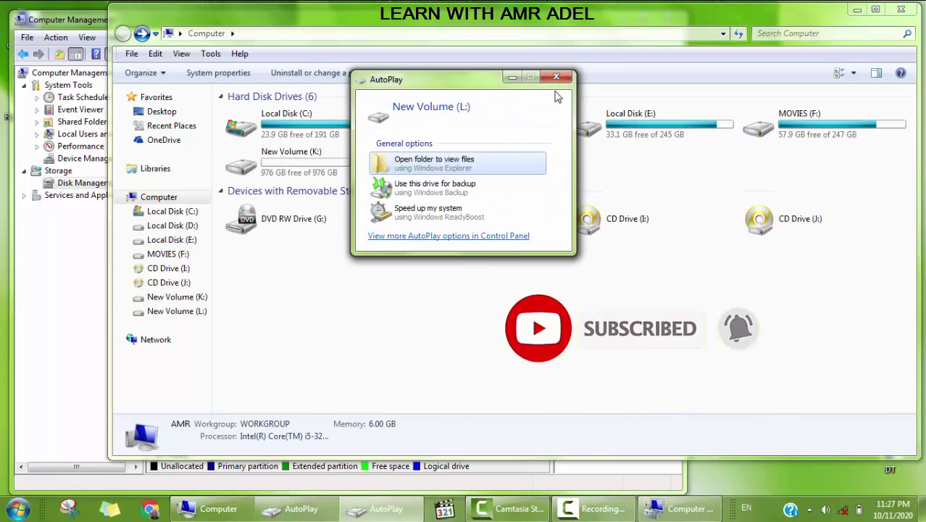
left_click(555, 77)
left_click(555, 77)
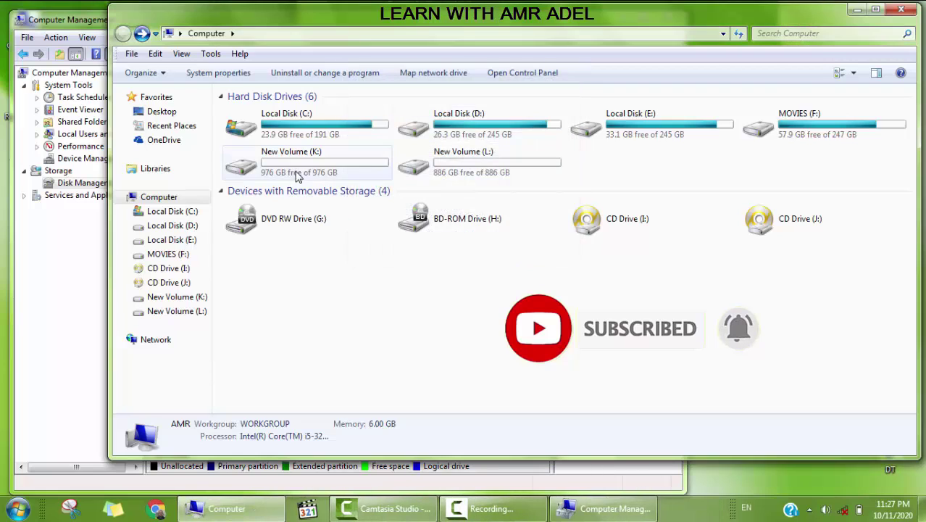
- Delete New Volume (K:) and New Volume (L:) from Disk 1 in Disk Management
left_click(65, 373)
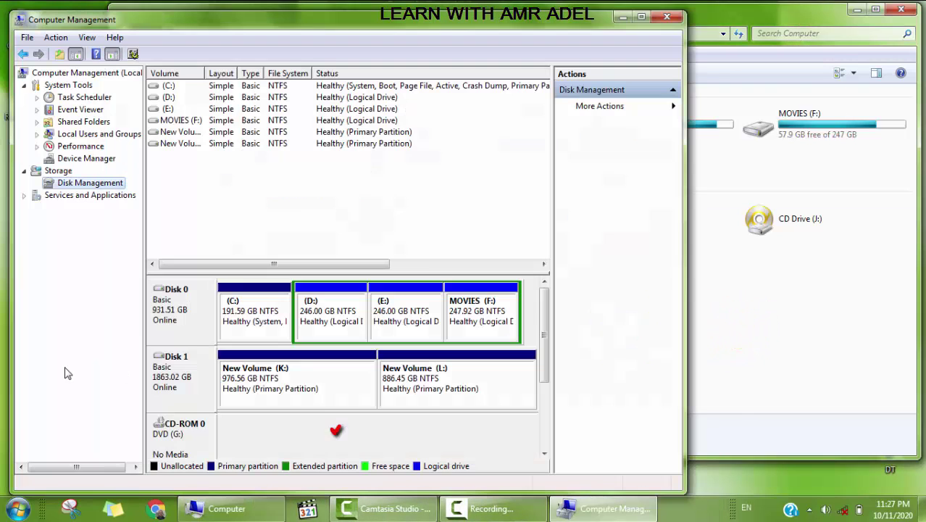
right_click(268, 377)
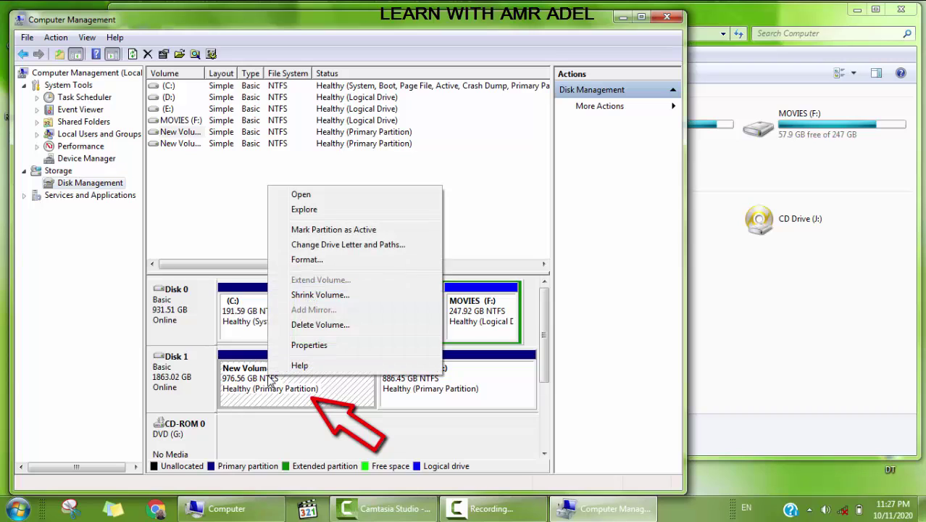
left_click(323, 324)
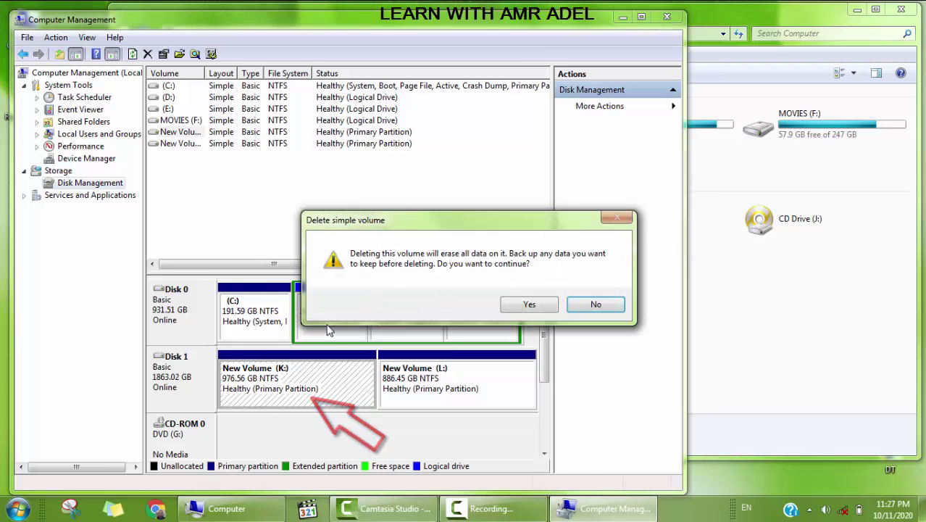
left_click(523, 305)
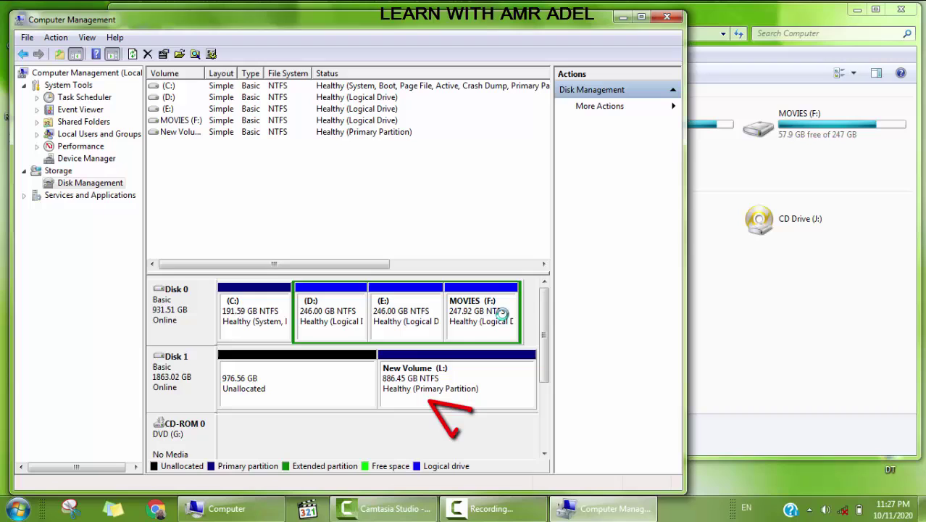
right_click(437, 359)
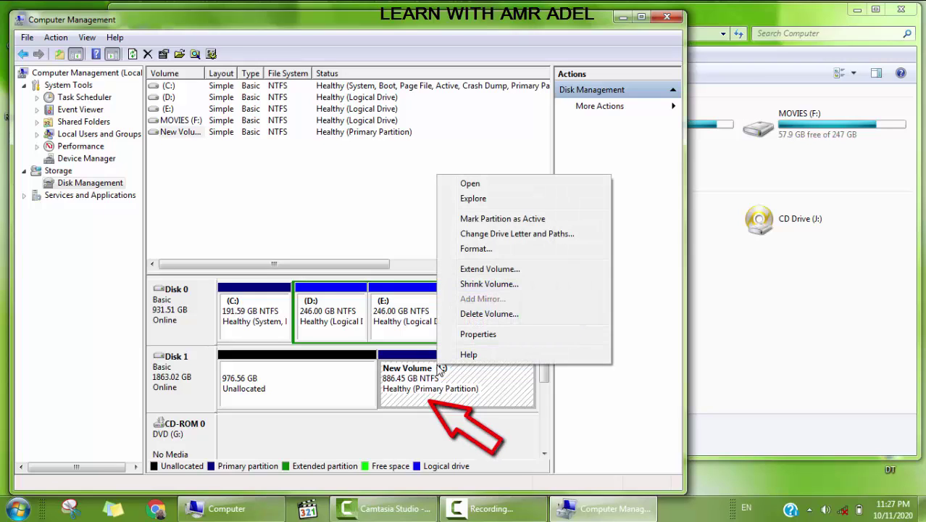
left_click(490, 313)
left_click(527, 305)
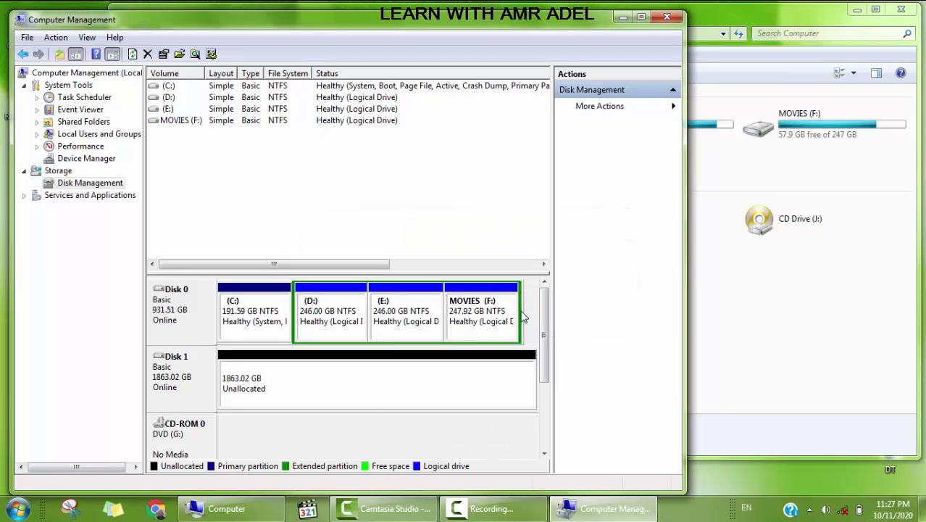
- Create a 700000 MB simple volume on Disk 1 with drive letter K and a quick NTFS format, and dismiss its AutoPlay window
right_click(324, 390)
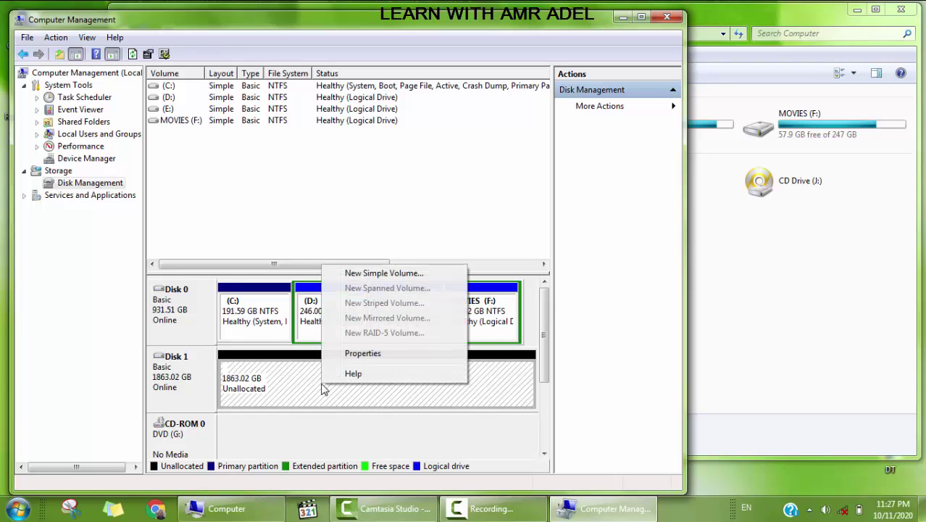
left_click(388, 274)
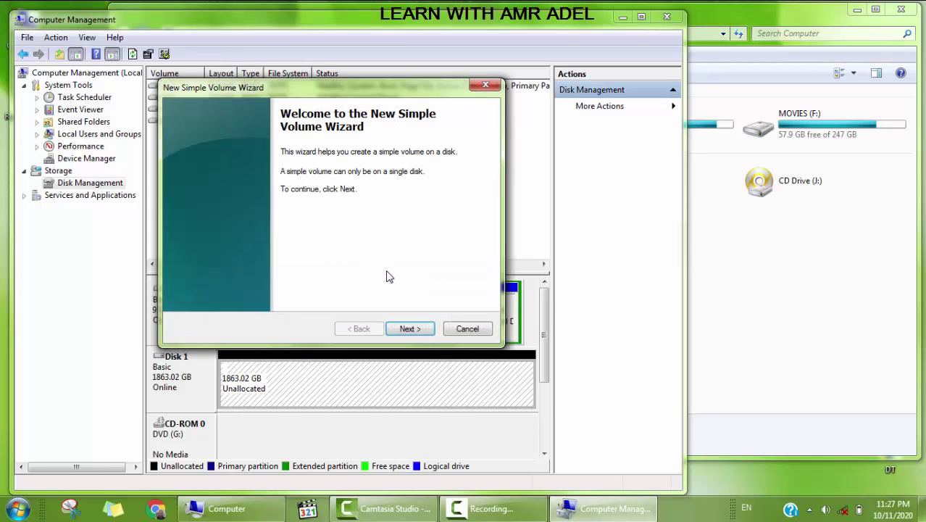
left_click(409, 330)
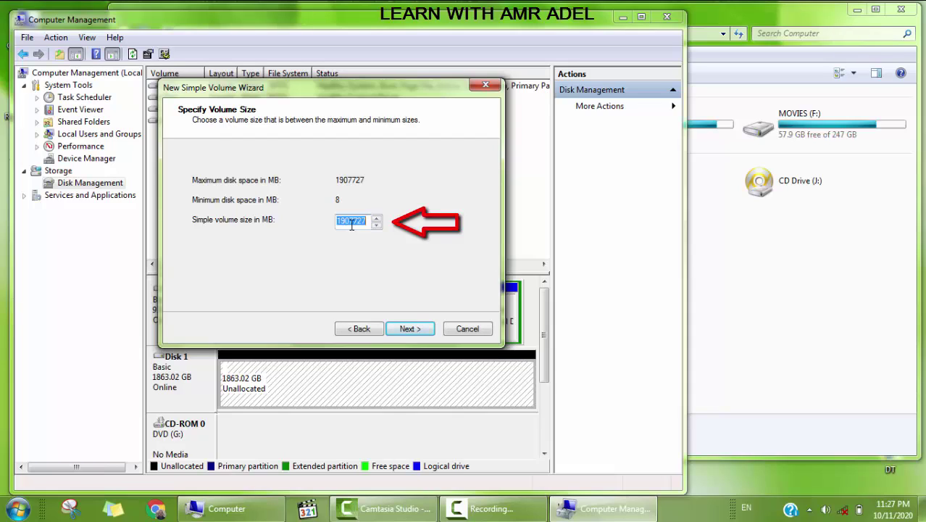
type("7")
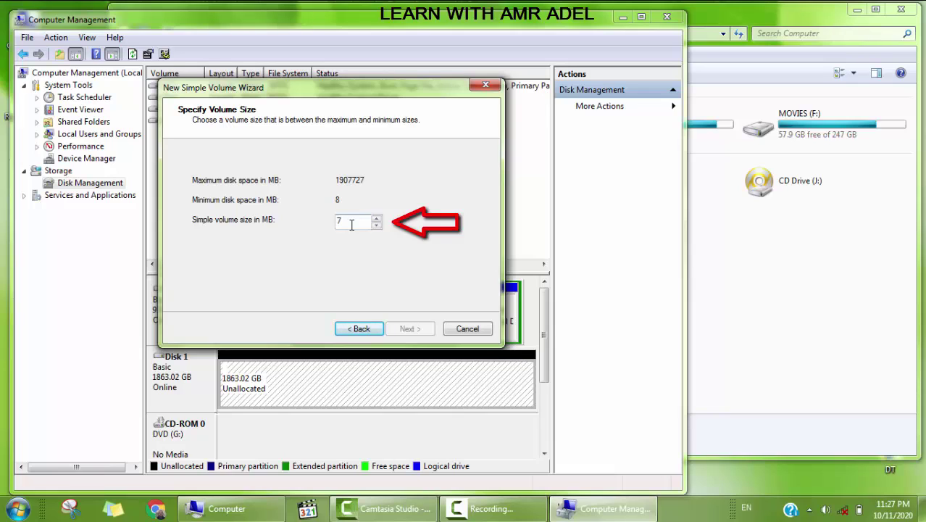
type("00000")
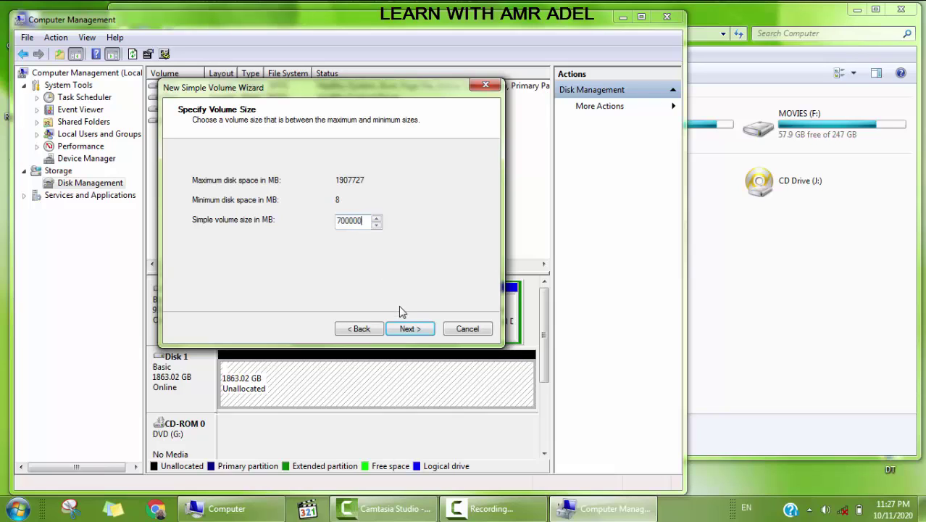
left_click(421, 331)
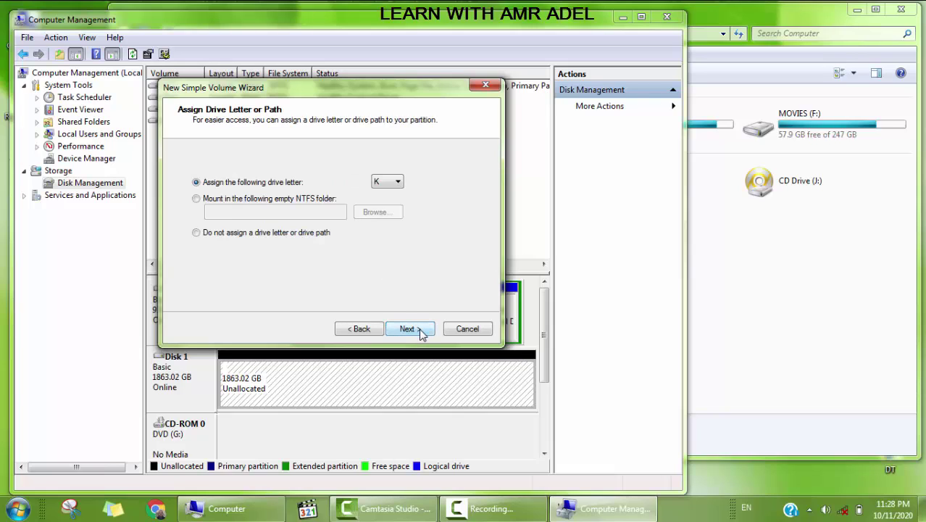
left_click(421, 332)
left_click(421, 332)
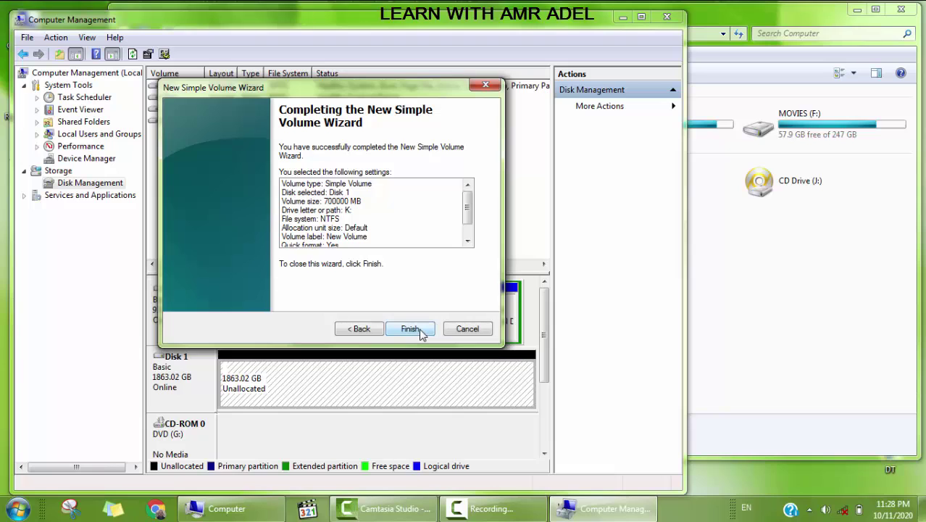
left_click(410, 329)
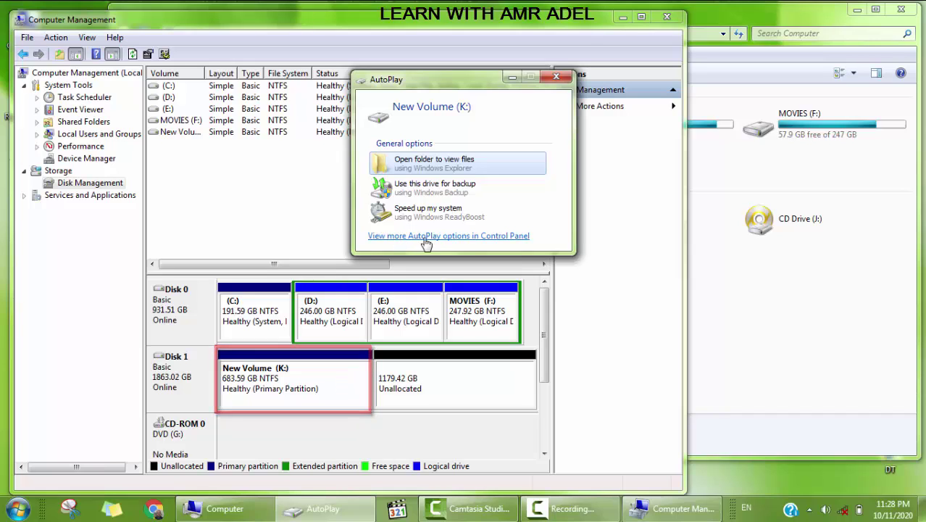
left_click(568, 77)
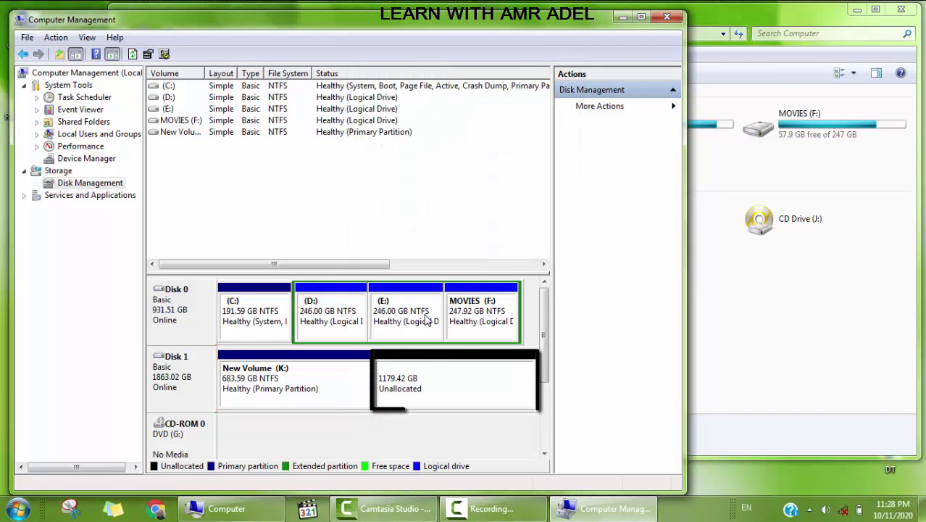
- Create a second 700000 MB simple volume on Disk 1 with drive letter L and a quick NTFS format, and dismiss its AutoPlay window
right_click(418, 376)
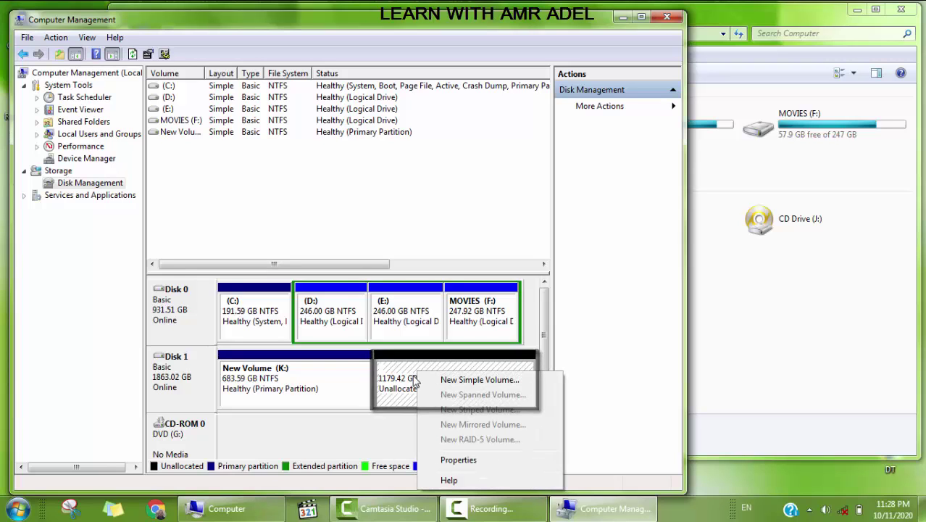
left_click(448, 387)
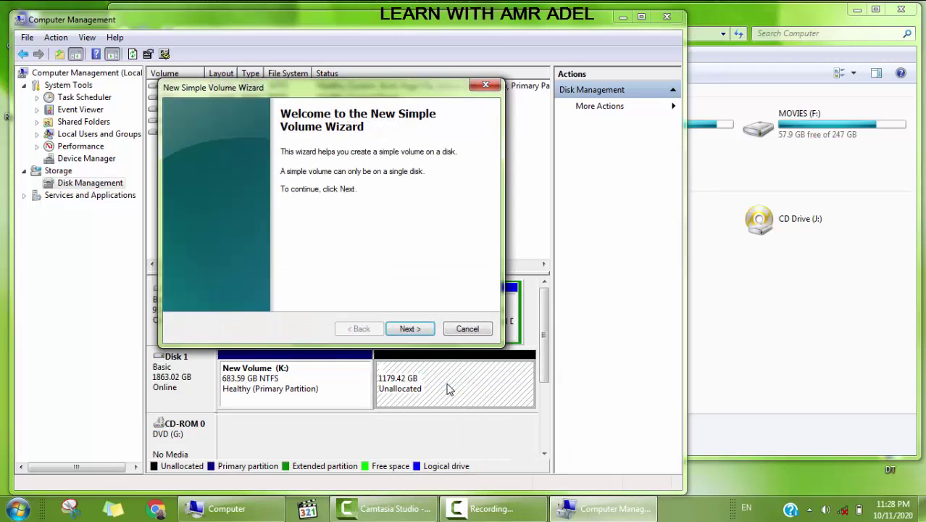
left_click(410, 328)
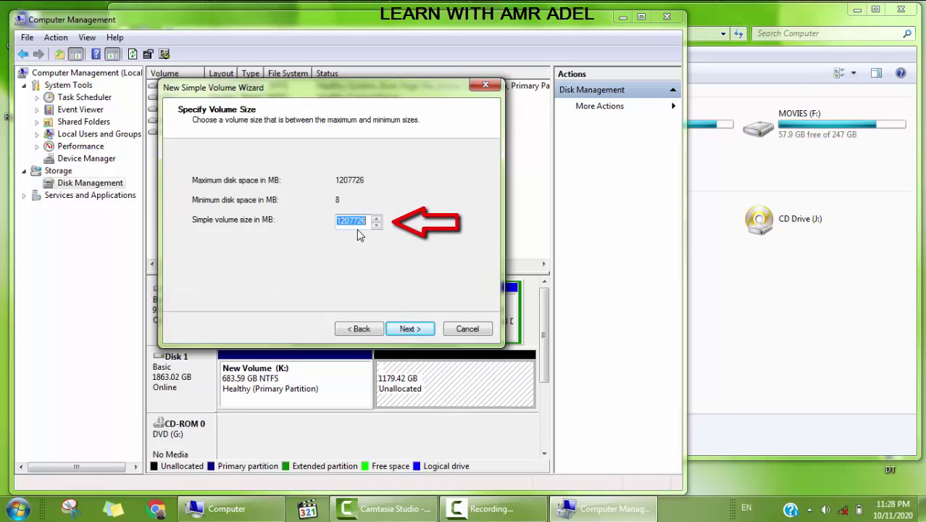
type("700000")
left_click(419, 329)
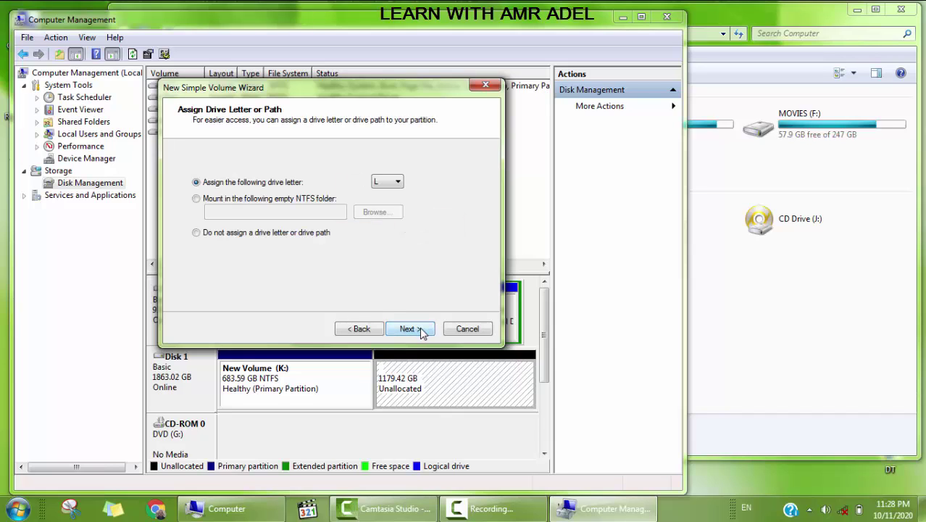
left_click(419, 329)
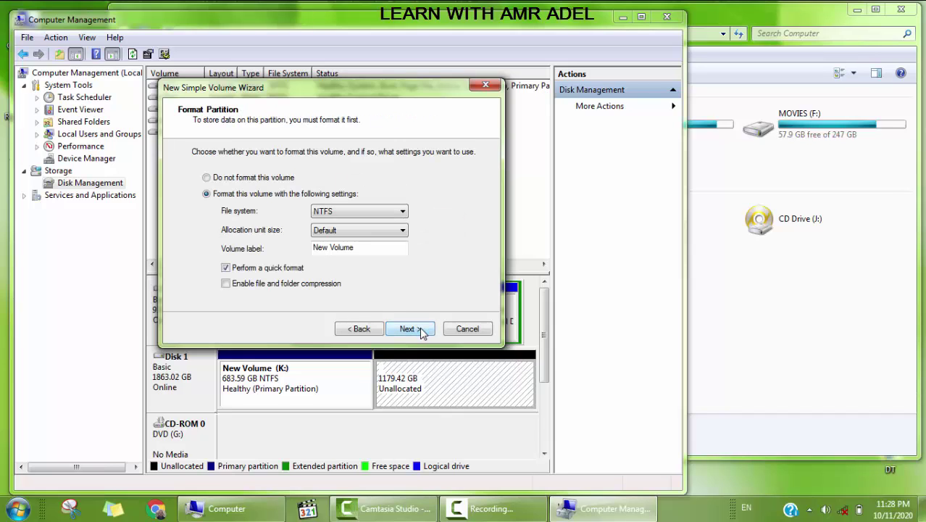
left_click(419, 328)
left_click(419, 328)
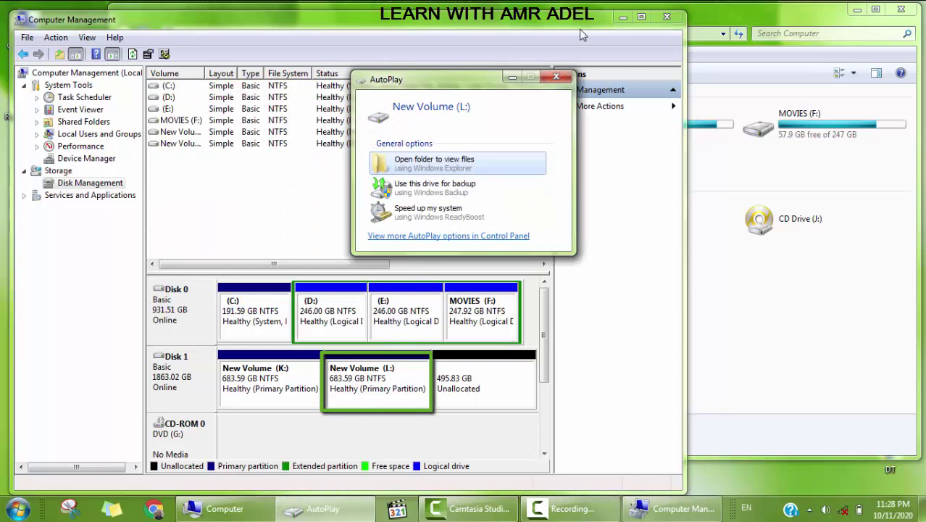
left_click(558, 78)
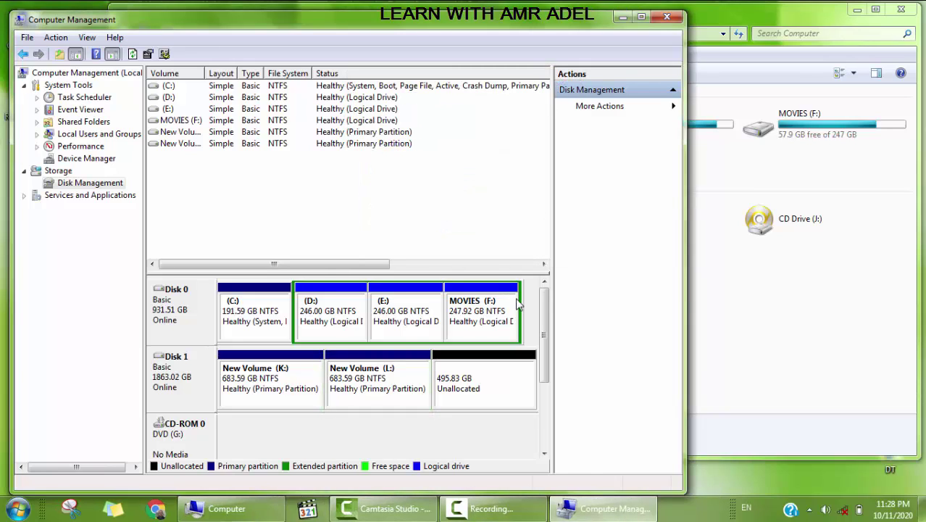
- Create a third simple volume from Disk 1's remaining 507726 MB with drive letter M and a quick NTFS format, and dismiss its AutoPlay window
left_click(512, 396)
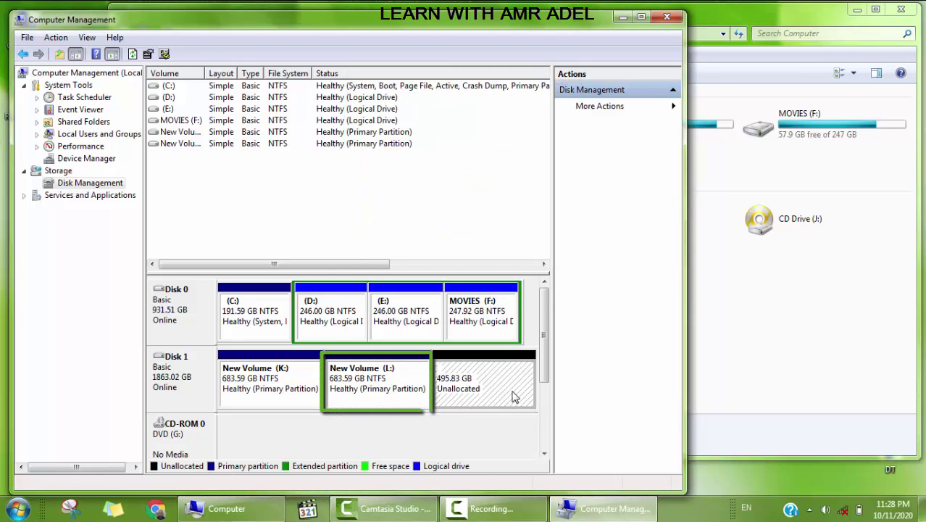
right_click(513, 396)
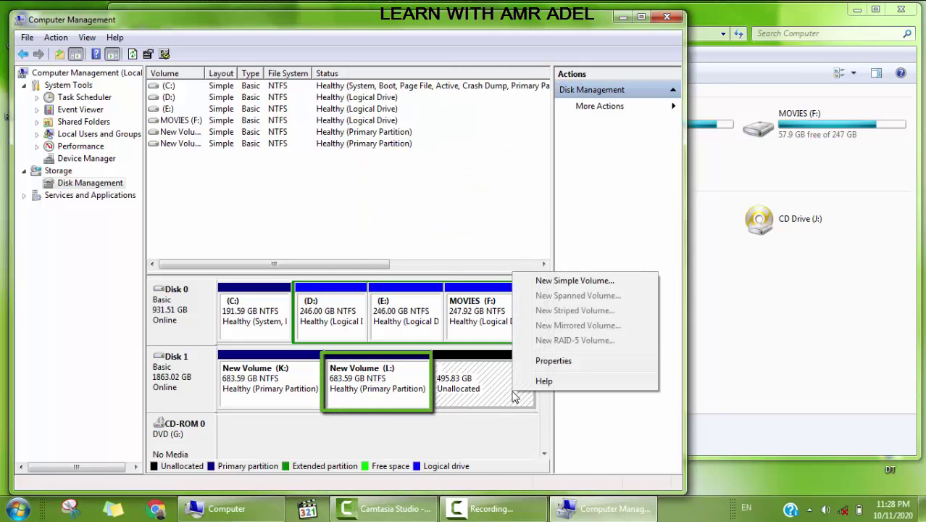
left_click(576, 283)
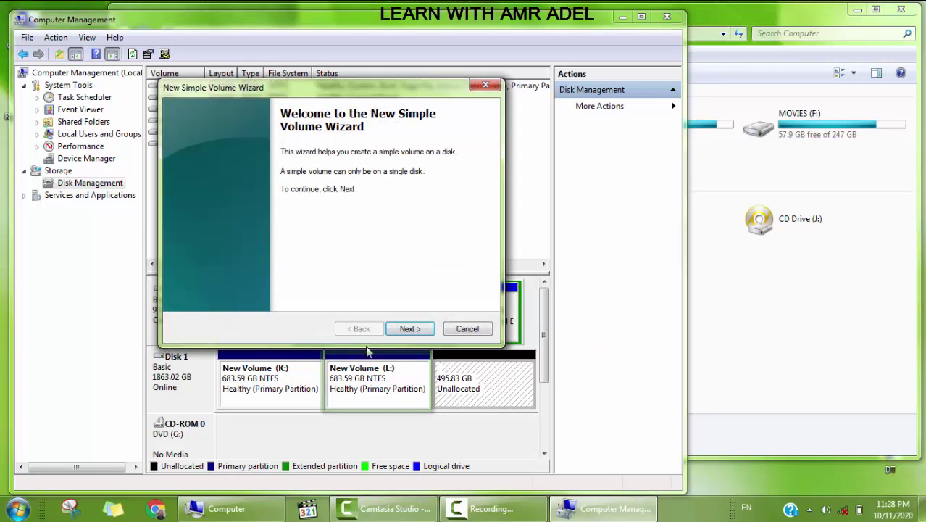
left_click(411, 328)
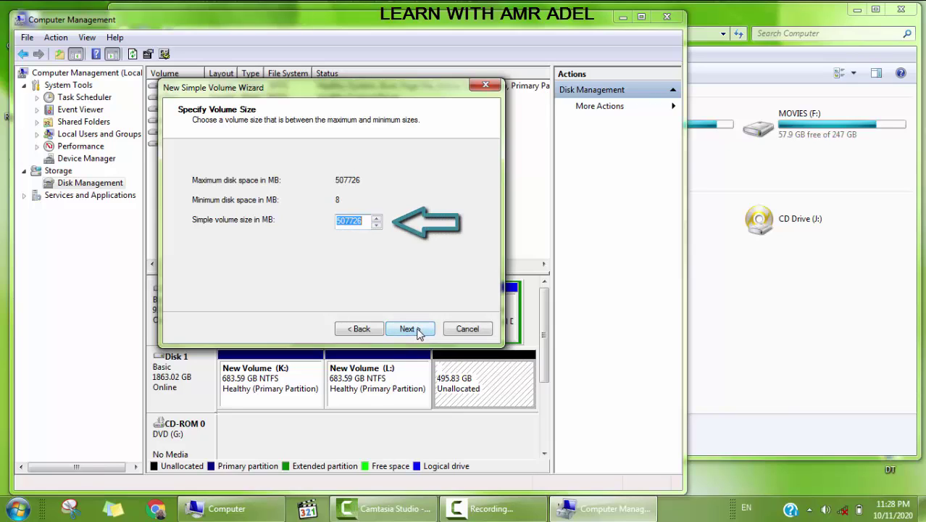
left_click(408, 329)
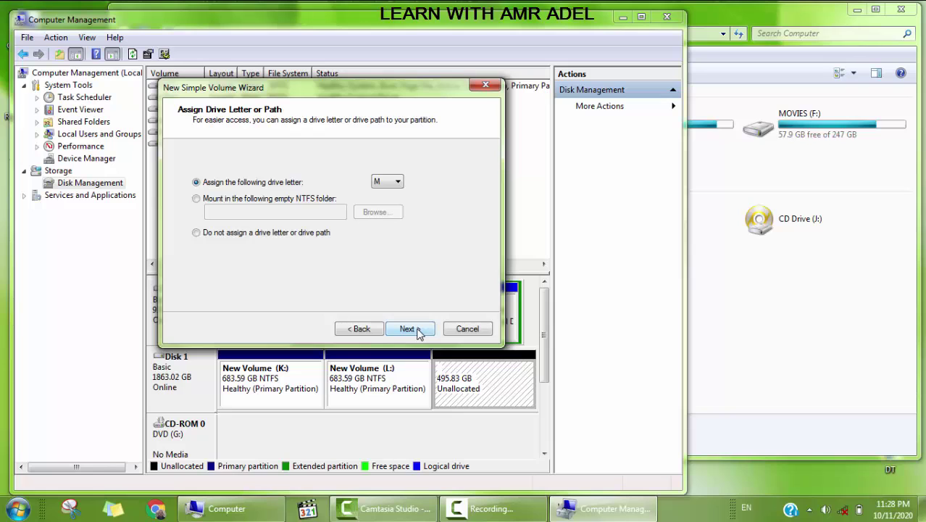
left_click(409, 329)
left_click(409, 329)
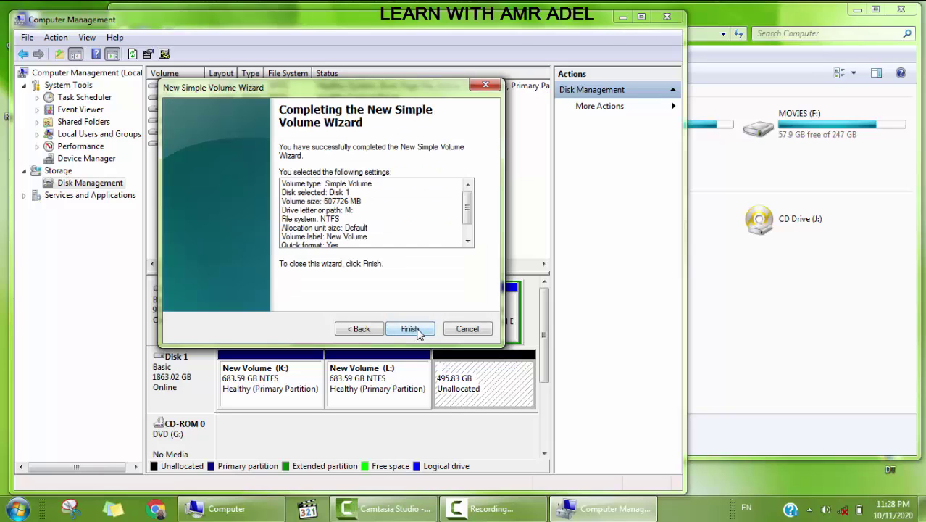
left_click(418, 330)
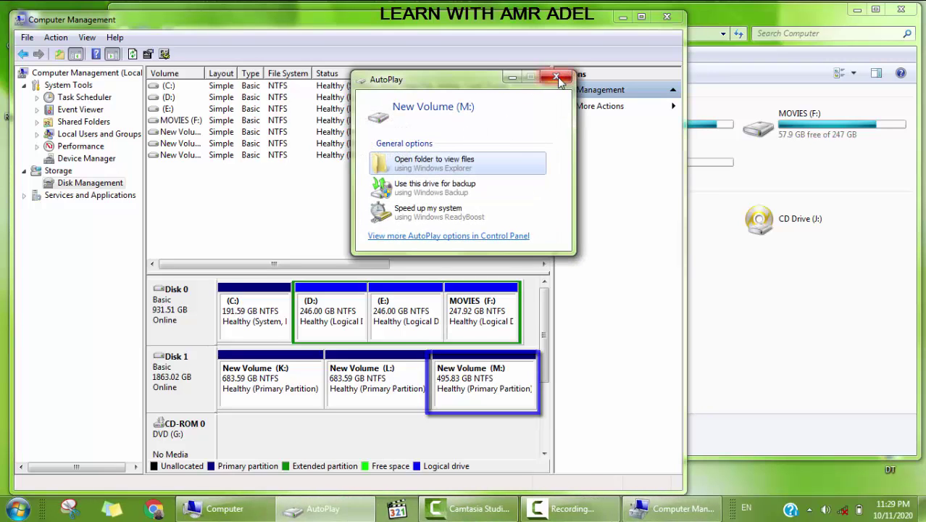
left_click(556, 78)
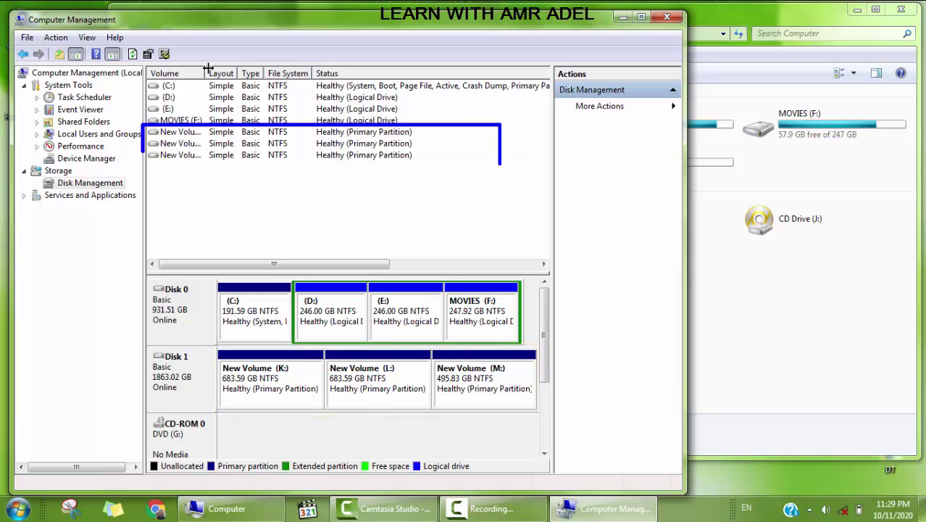
- Widen the Volume column in Disk Management to read the full volume names, and switch to the Computer window
left_click_drag(208, 68, 269, 73)
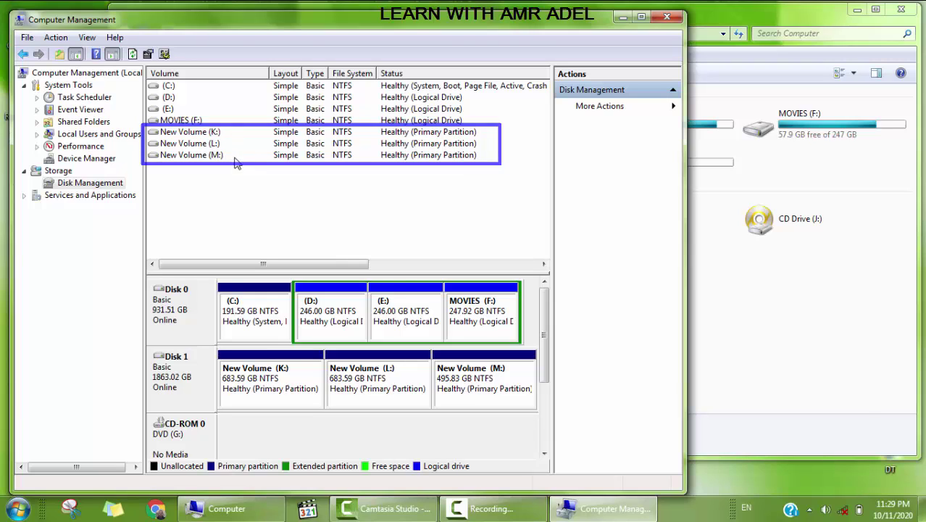
left_click(732, 314)
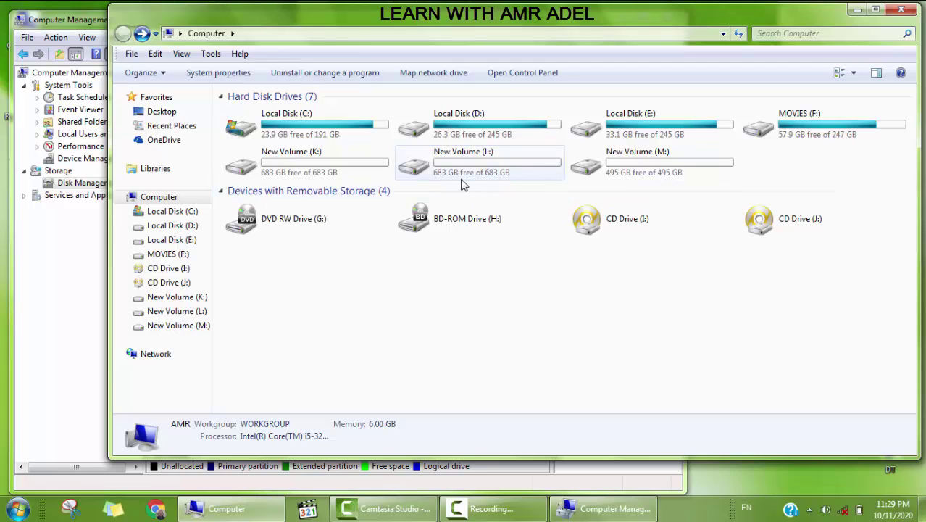
- Format New Volume (K:) as exFAT with Quick Format, and close the format dialog
left_click(330, 172)
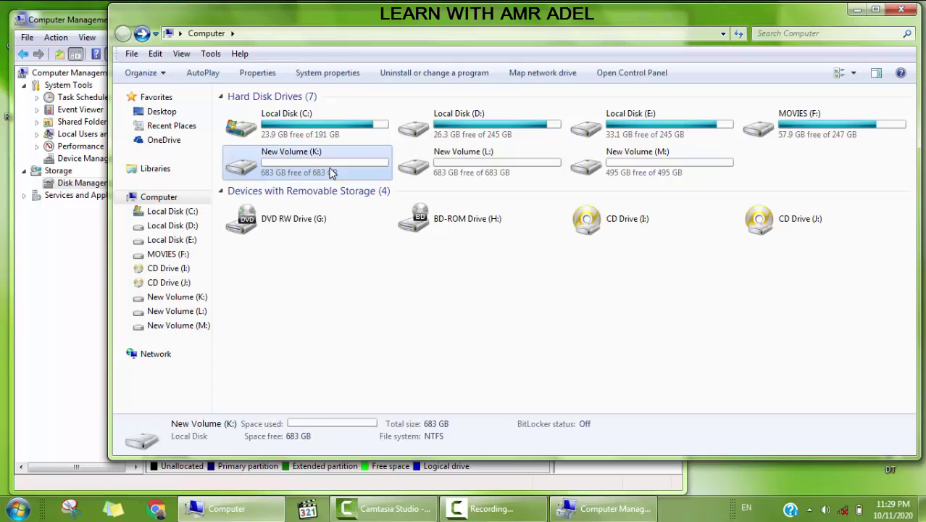
right_click(330, 170)
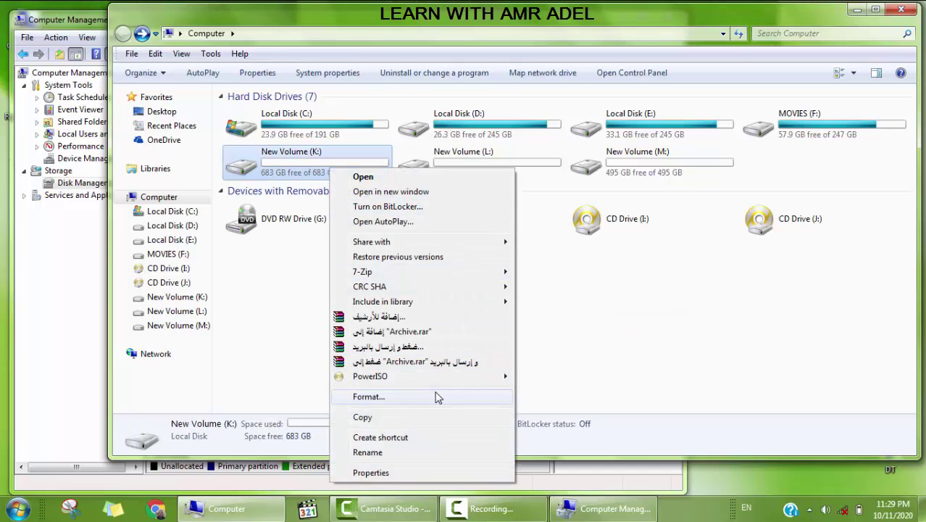
left_click(437, 396)
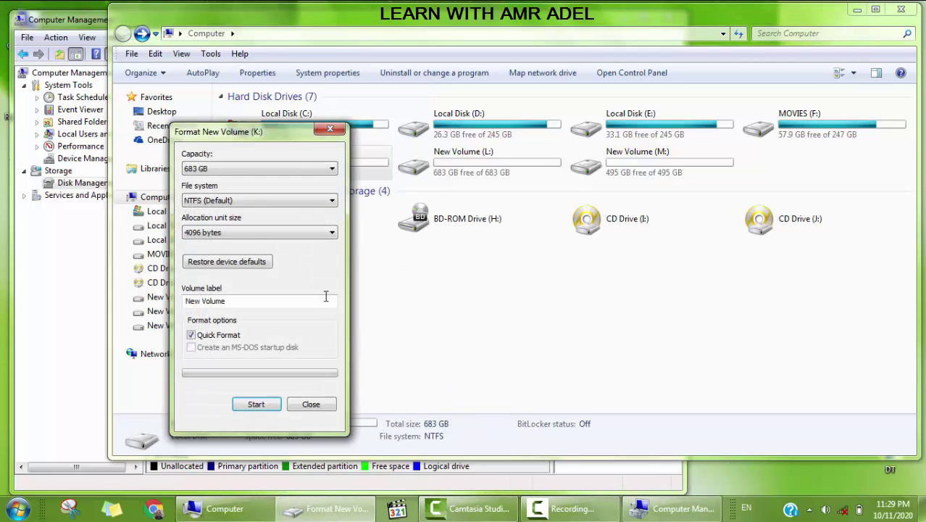
left_click(234, 201)
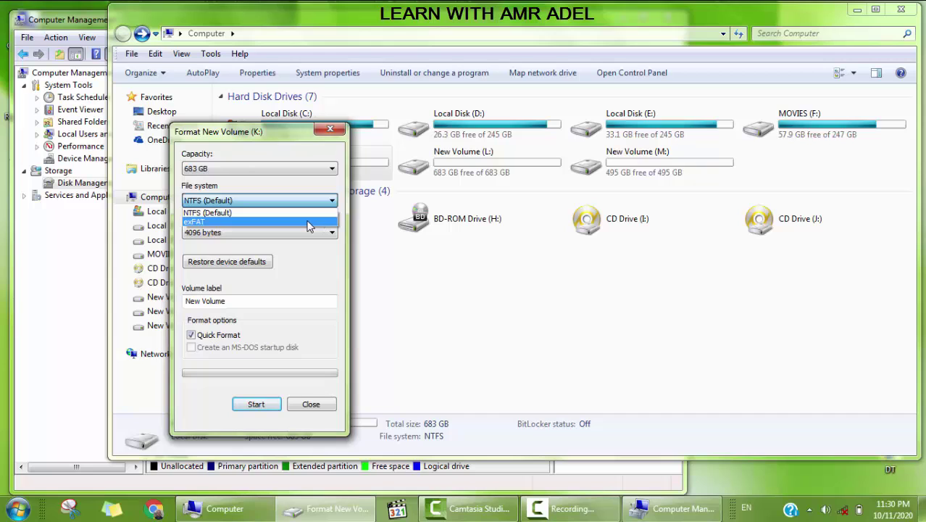
left_click(309, 222)
left_click(256, 403)
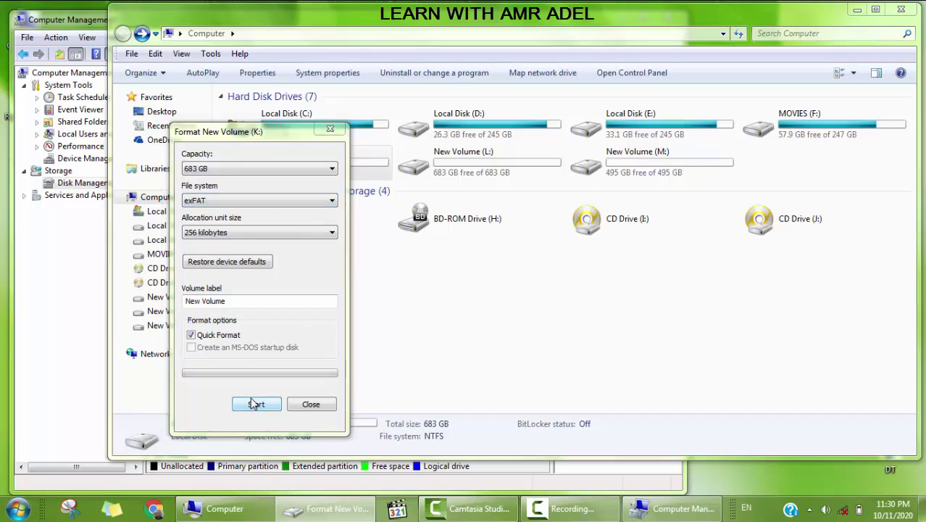
left_click(496, 255)
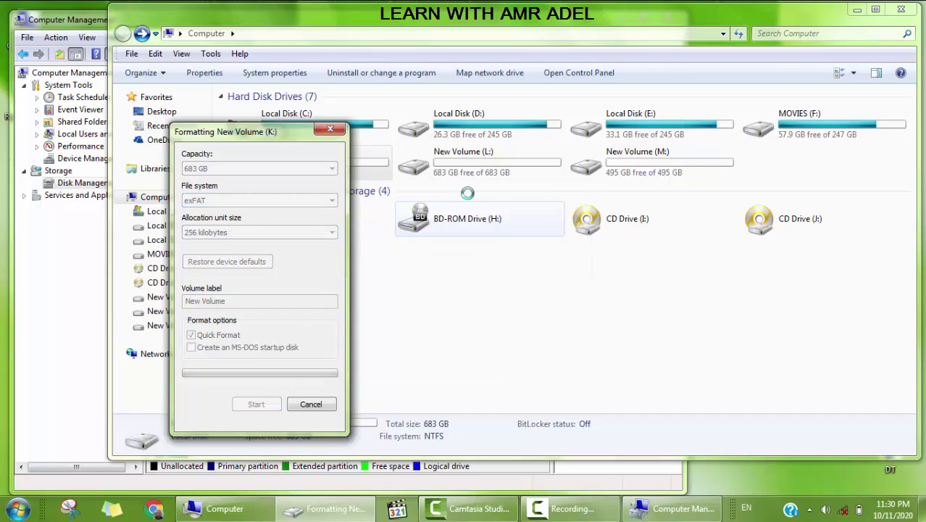
left_click(547, 252)
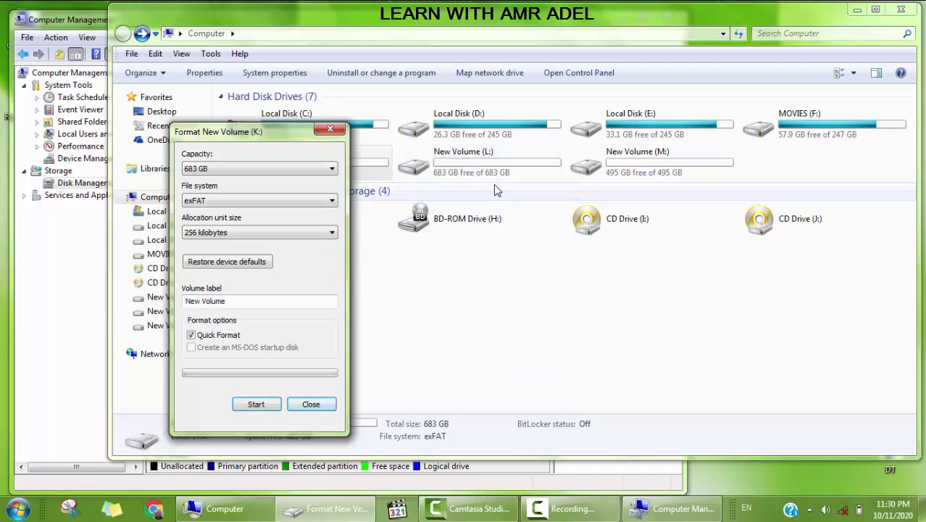
left_click(330, 129)
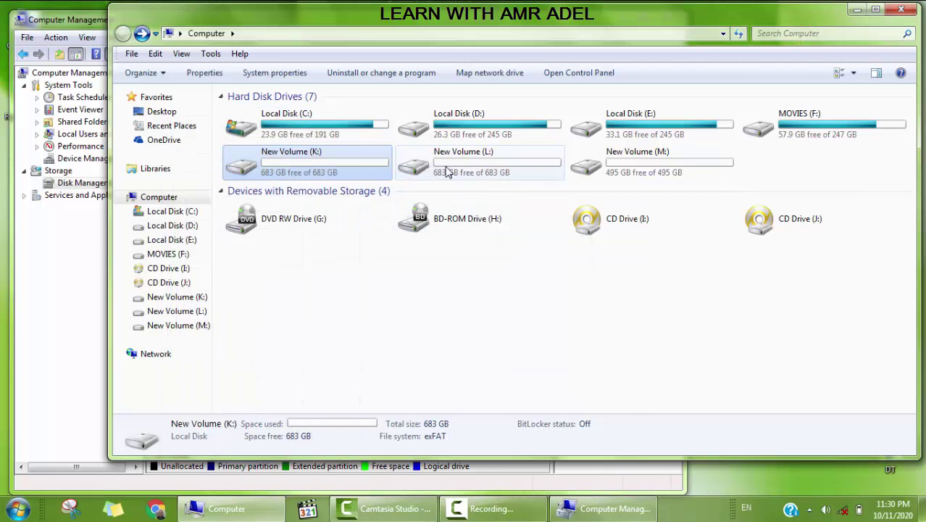
- Look at the file system choices in the format dialog for New Volume (L:), keep NTFS, and close it without formatting
right_click(447, 170)
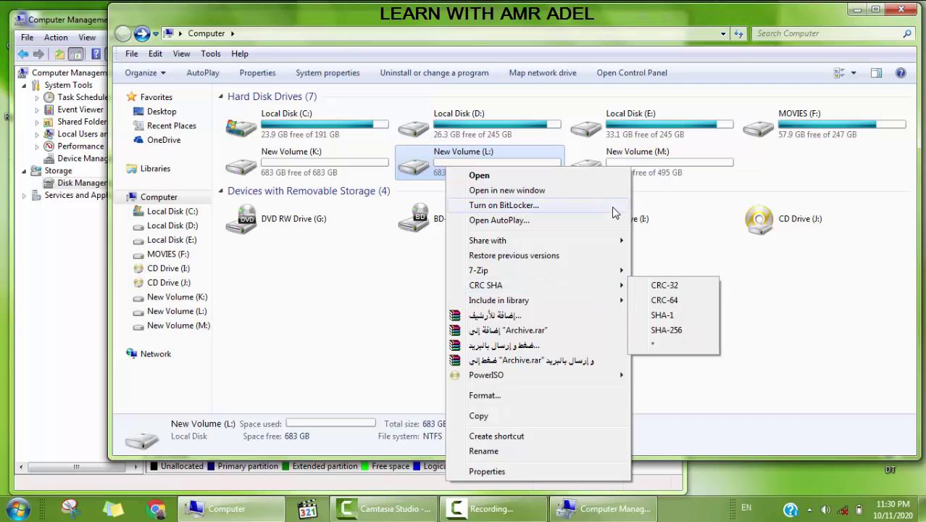
left_click(579, 397)
left_click(253, 201)
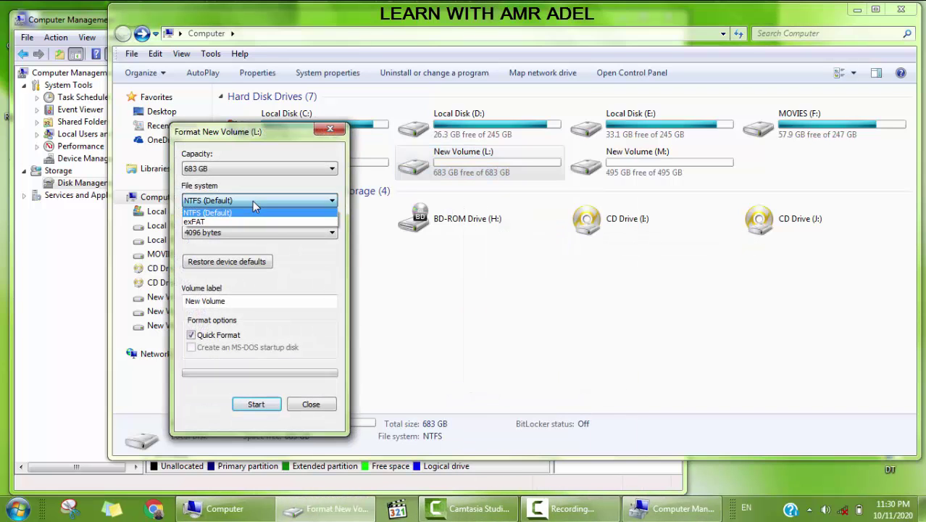
left_click(254, 207)
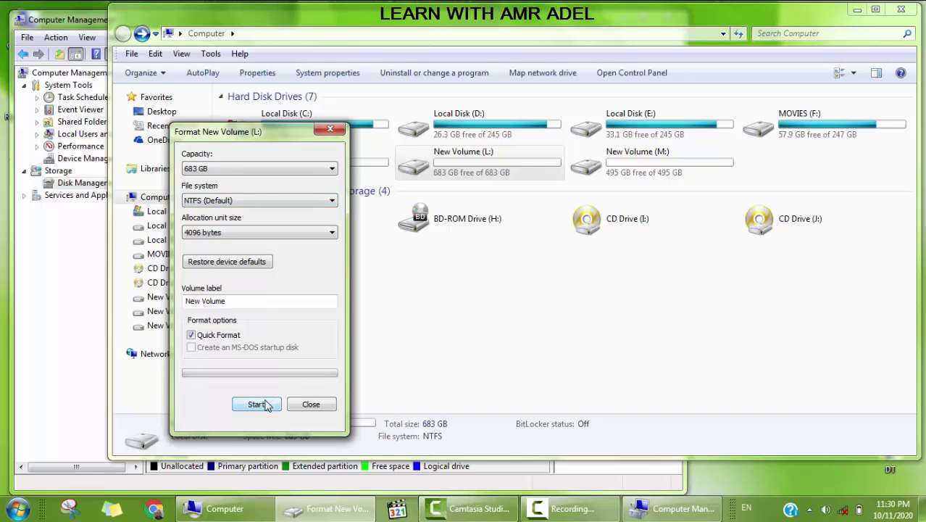
left_click(310, 404)
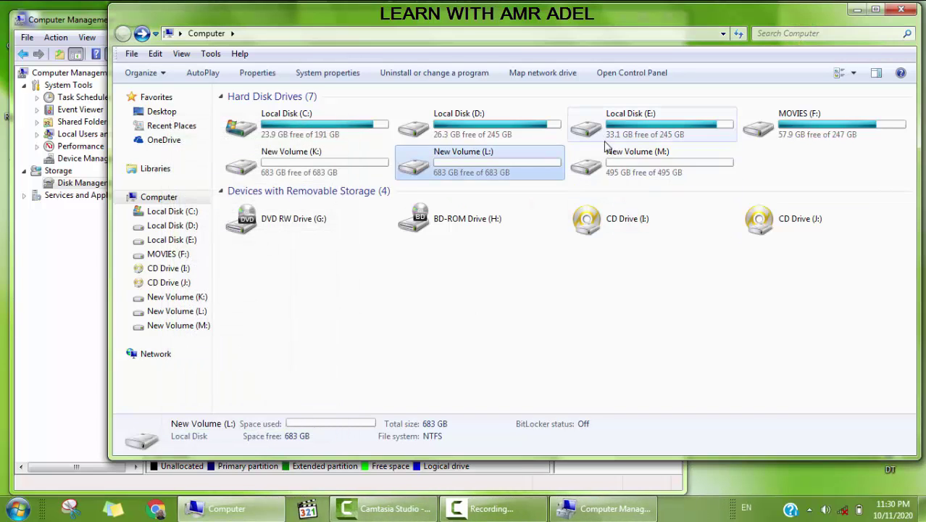
- Look at the file system choices in the format dialog for New Volume (M:), and close it without formatting
left_click(615, 163)
right_click(614, 163)
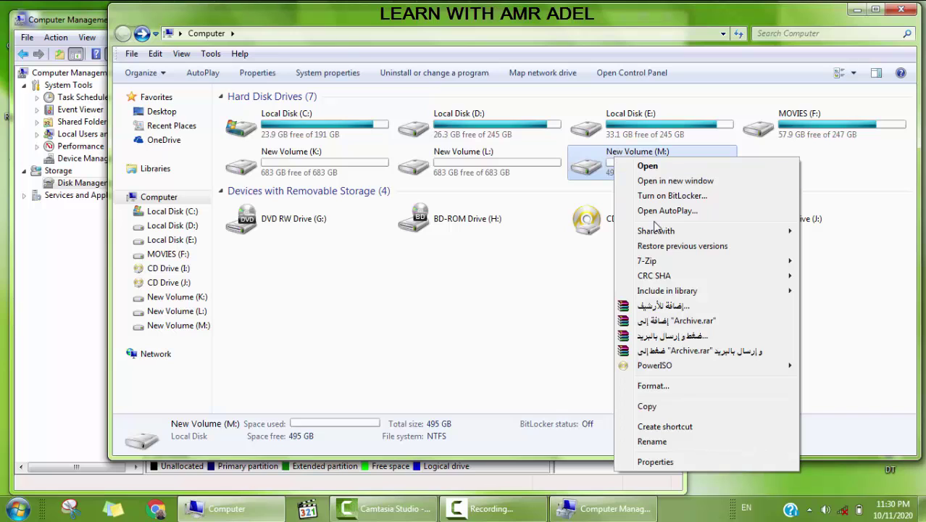
left_click(652, 385)
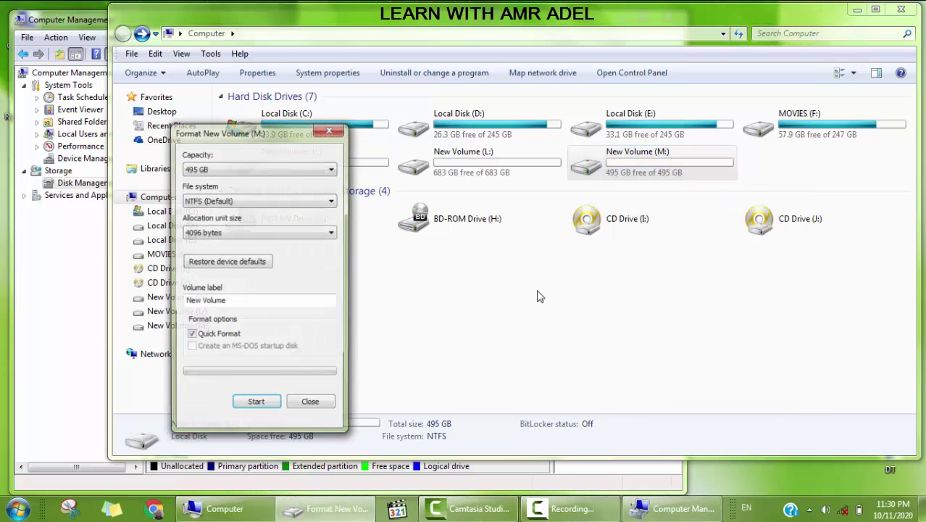
left_click(242, 200)
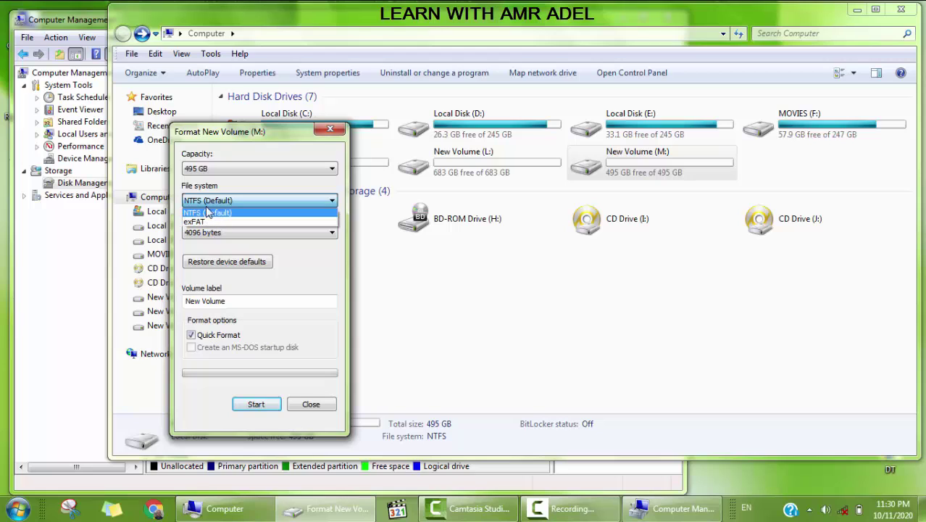
left_click(328, 131)
left_click(328, 131)
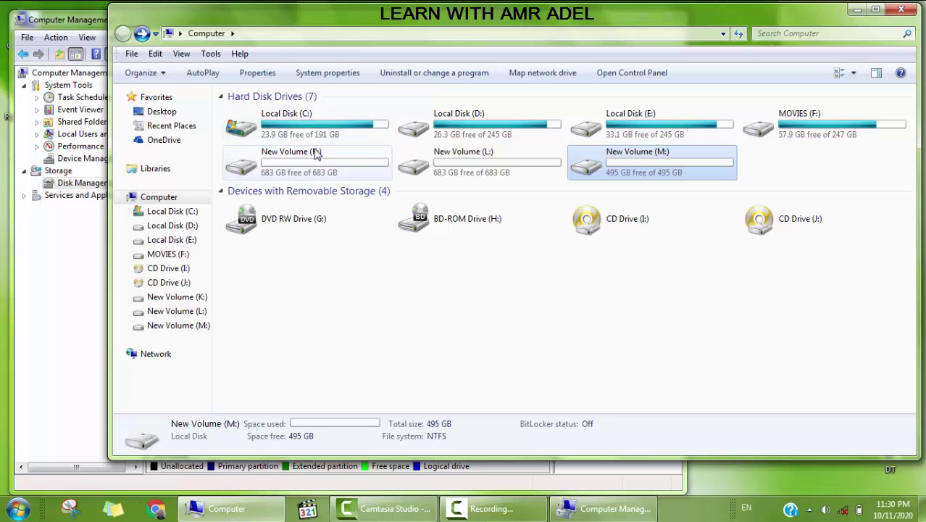
- Rename New Volume (K:) as exfat and New Volume (L:) as ntfs
left_click(316, 153)
key("F2")
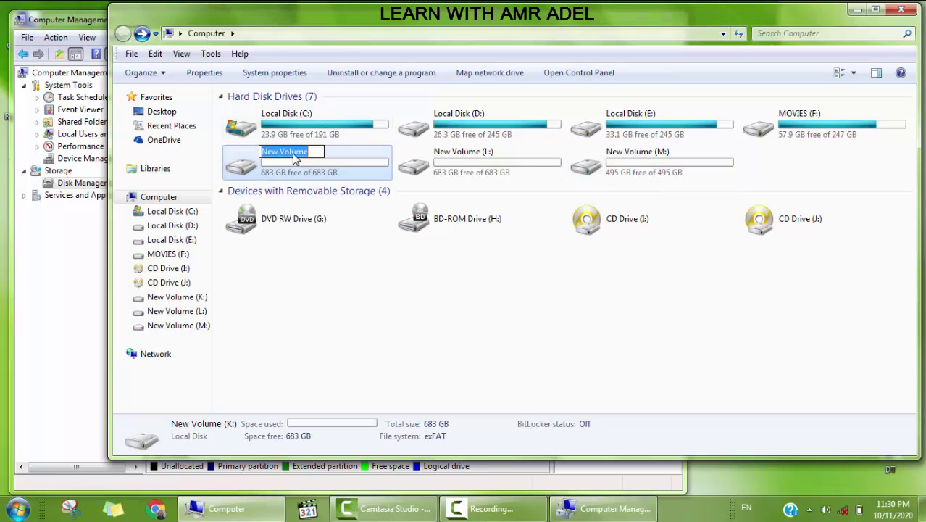
type("exfat")
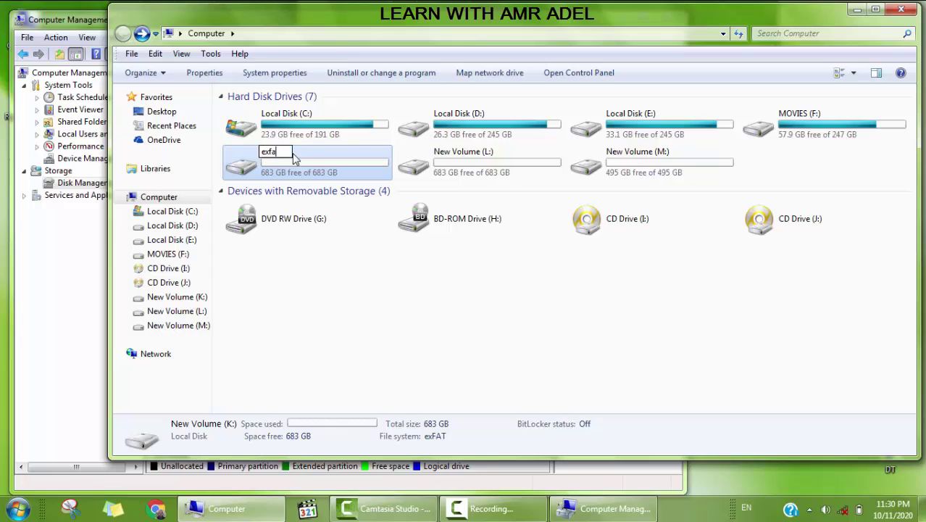
left_click(447, 163)
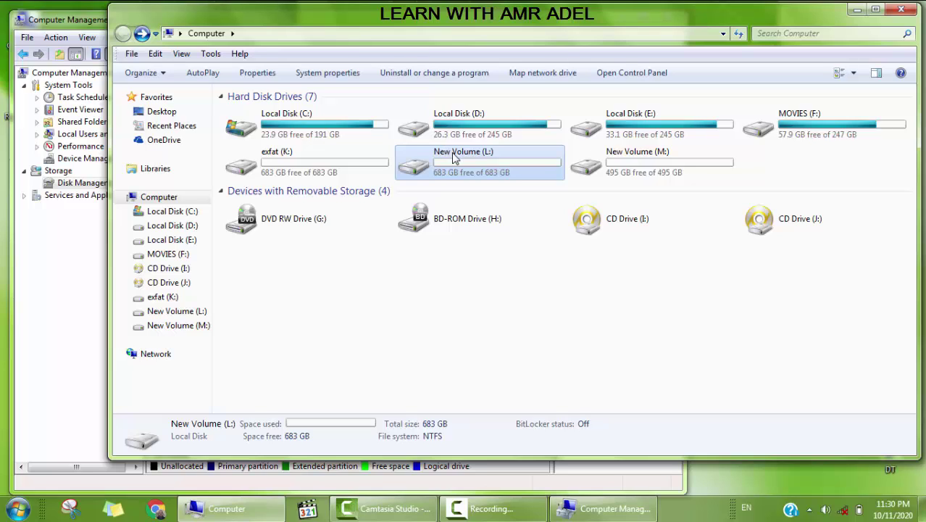
left_click(453, 153)
type("ntfs")
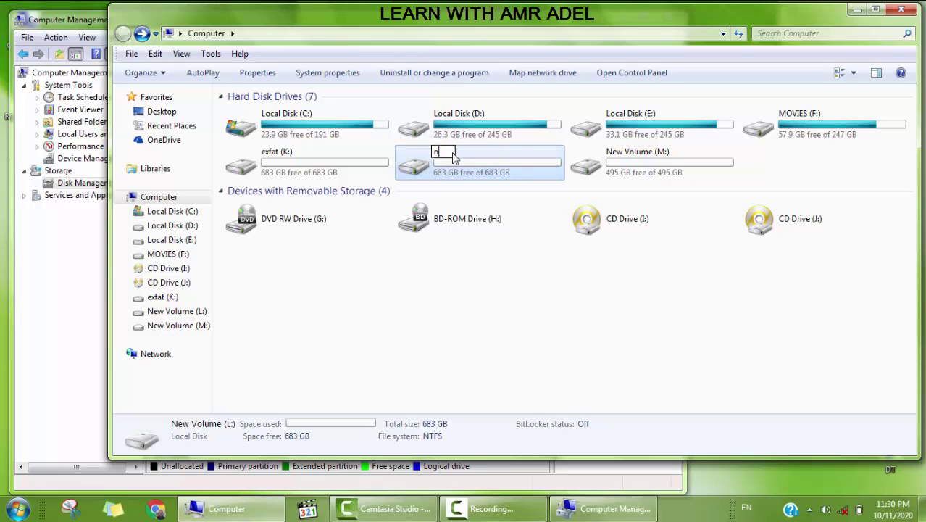
- Rename New Volume (M:) as exfat
left_click(627, 170)
right_click(627, 171)
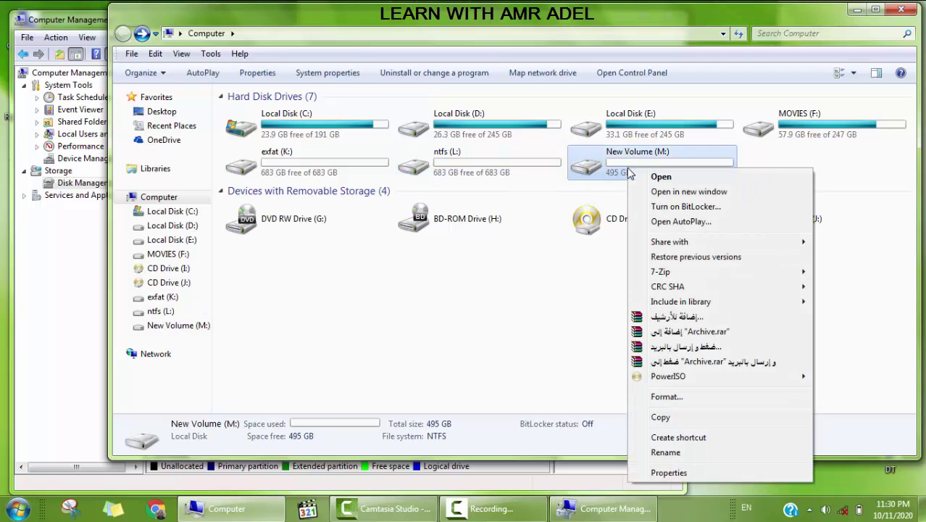
left_click(627, 171)
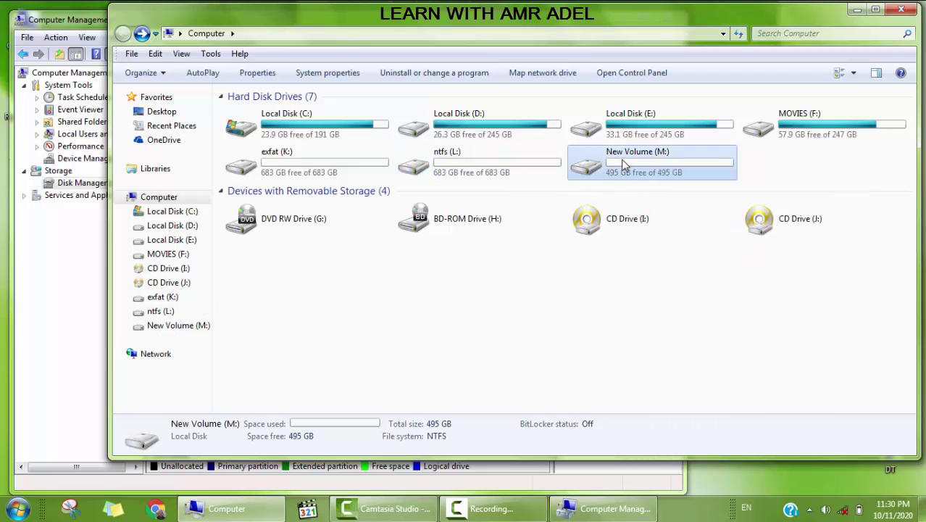
left_click(626, 154)
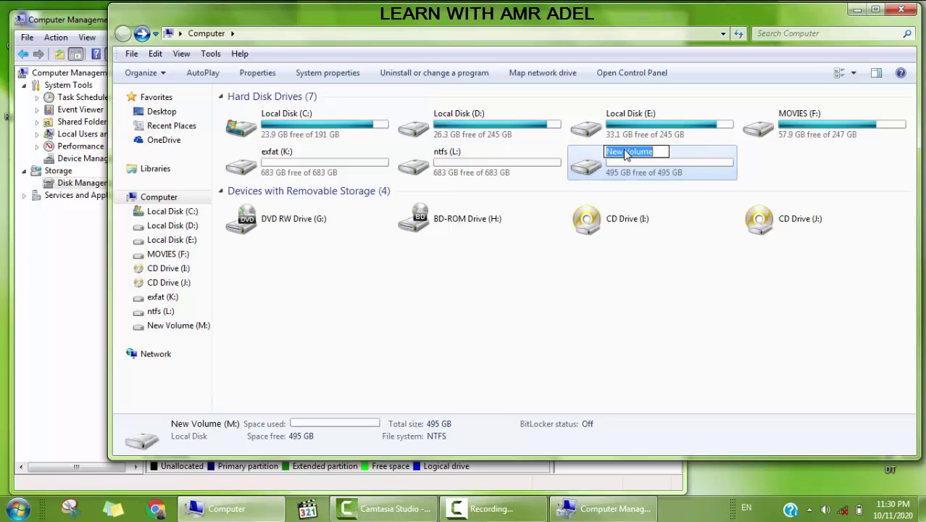
type("exfa")
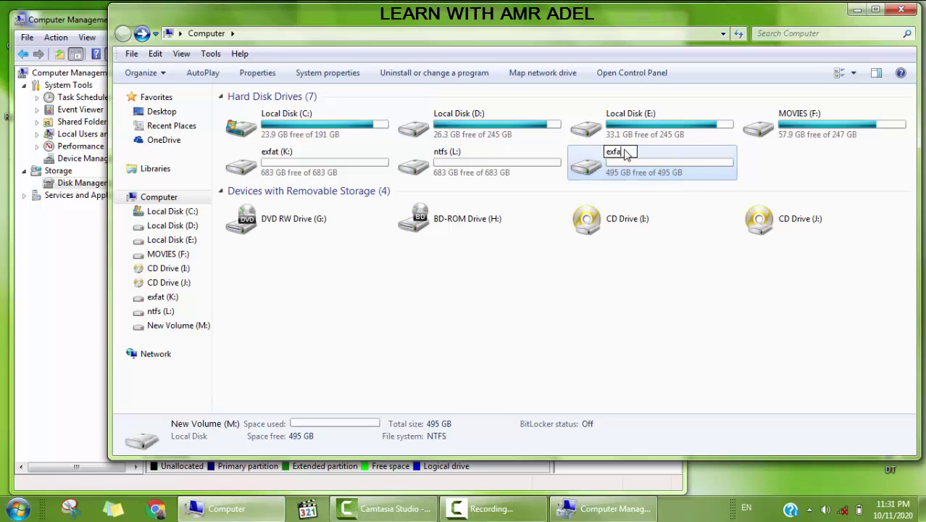
type("t")
key("Return")
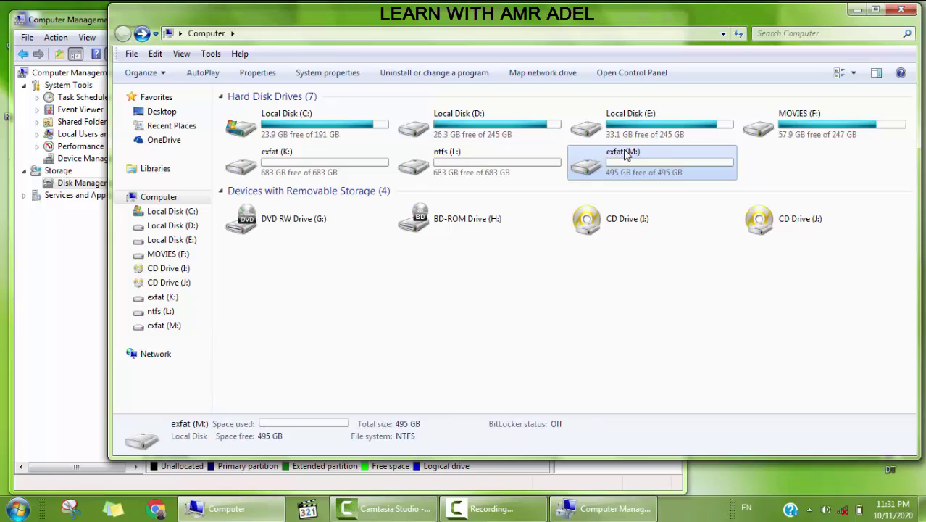